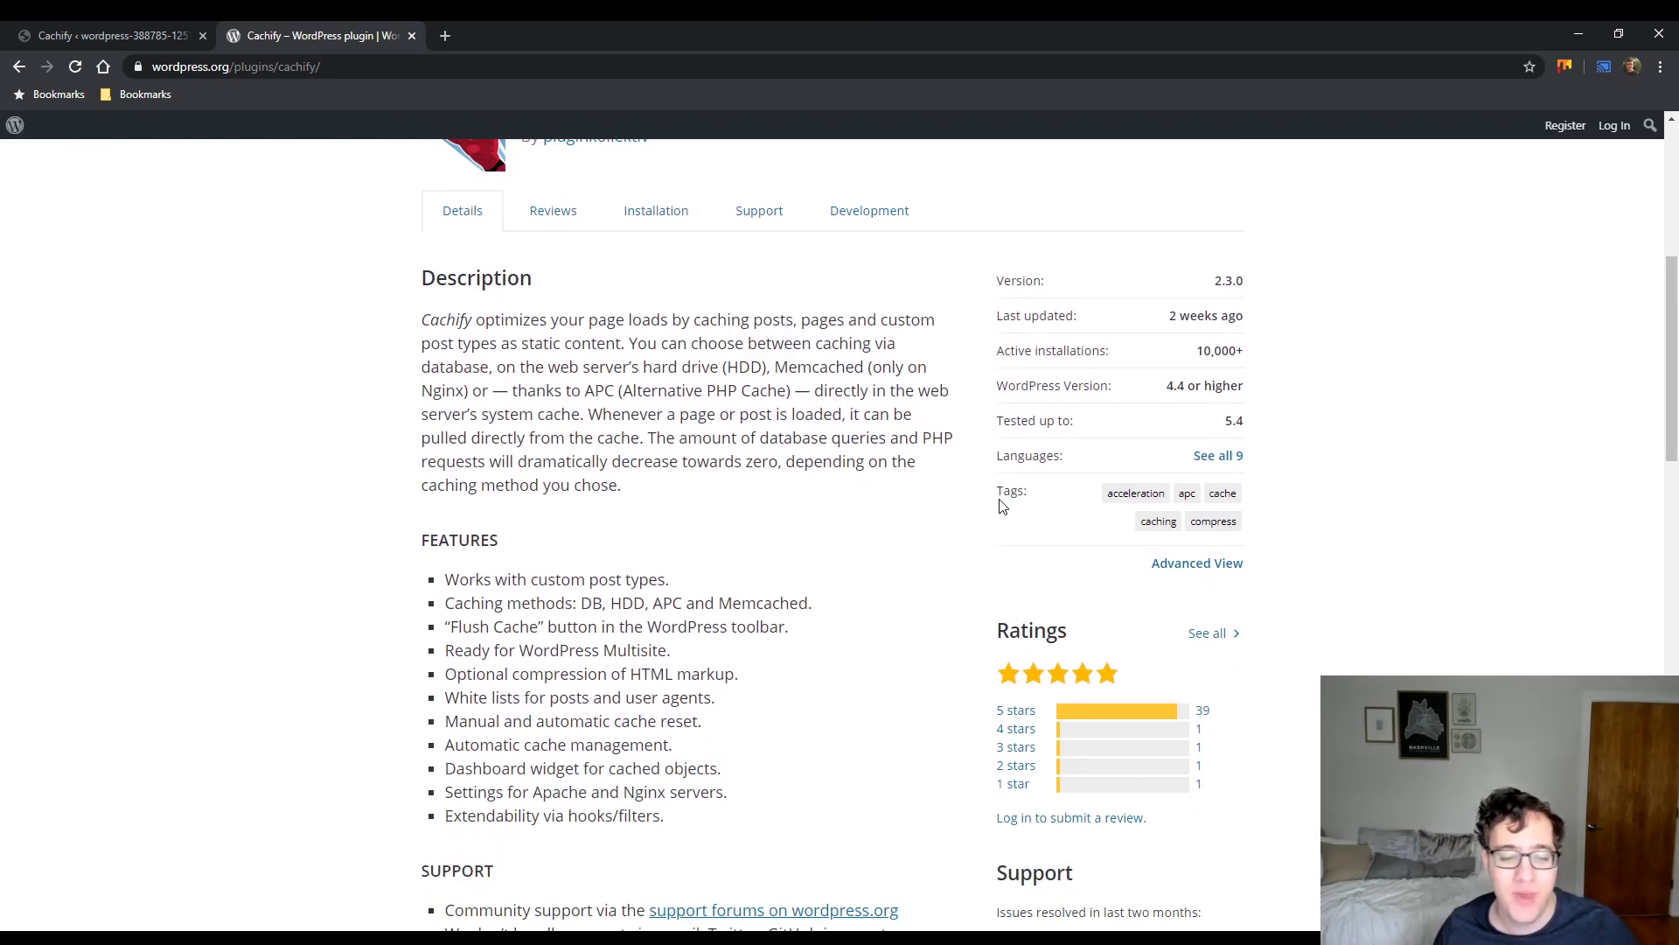
Step: Read the Cachify plugin's description and feature list, and show the settings image in its screenshot gallery
{"action": "scroll", "coordinate": [1002, 507], "scroll_direction": "down", "scroll_amount": 3}
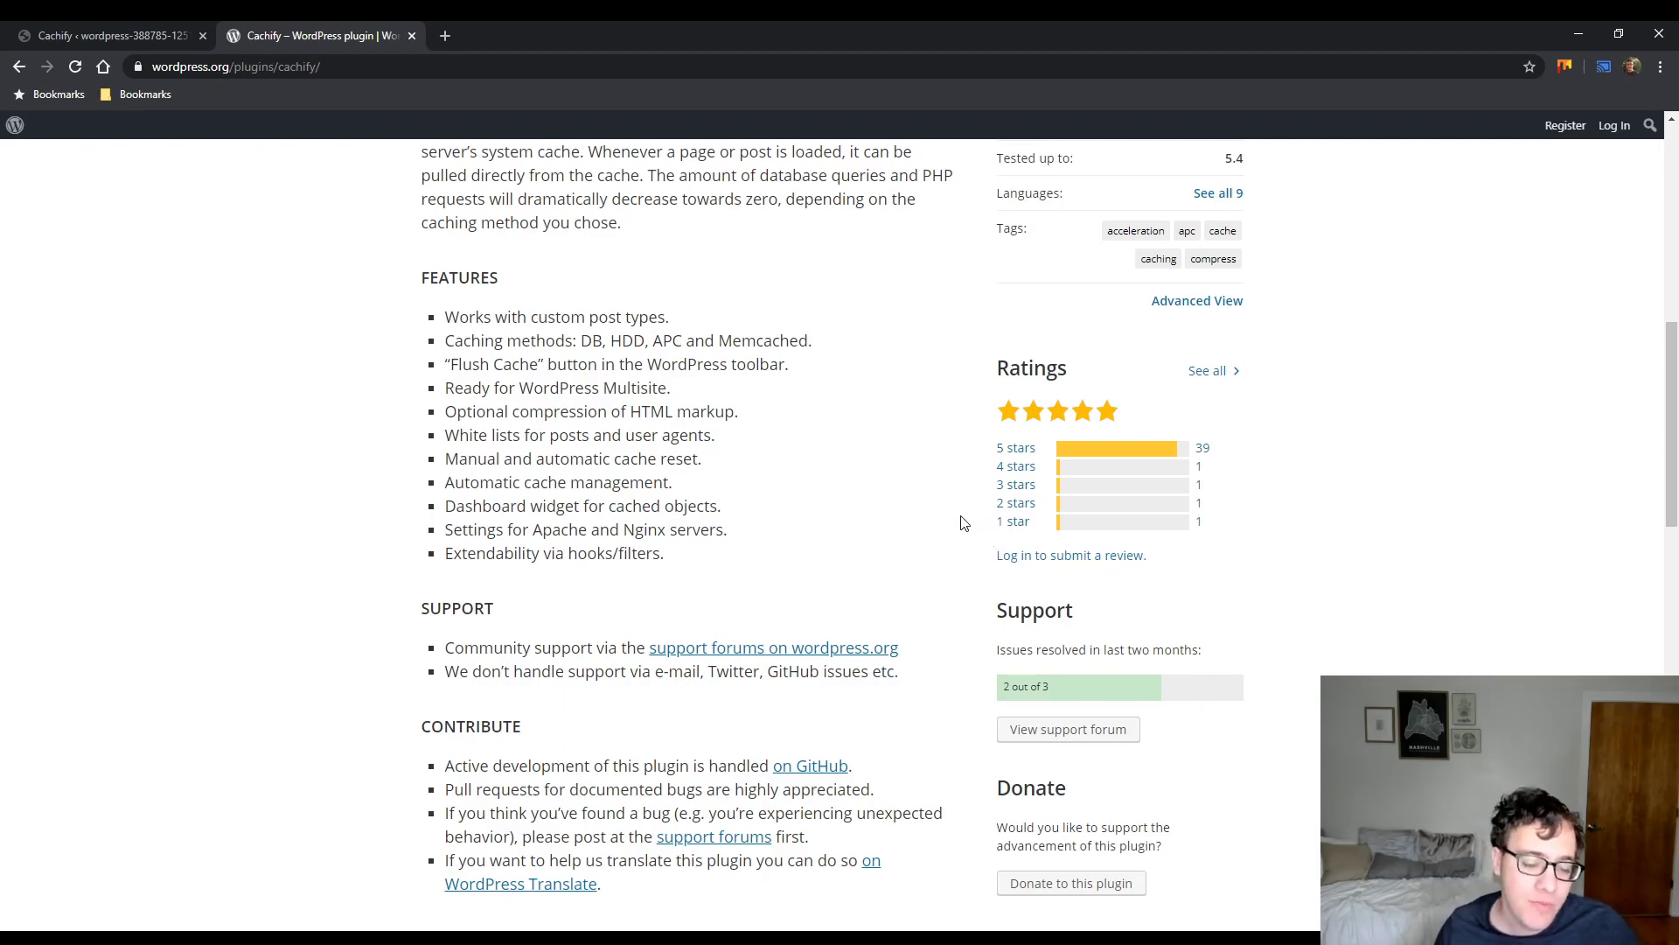
{"action": "scroll", "coordinate": [960, 524], "scroll_direction": "down", "scroll_amount": 7}
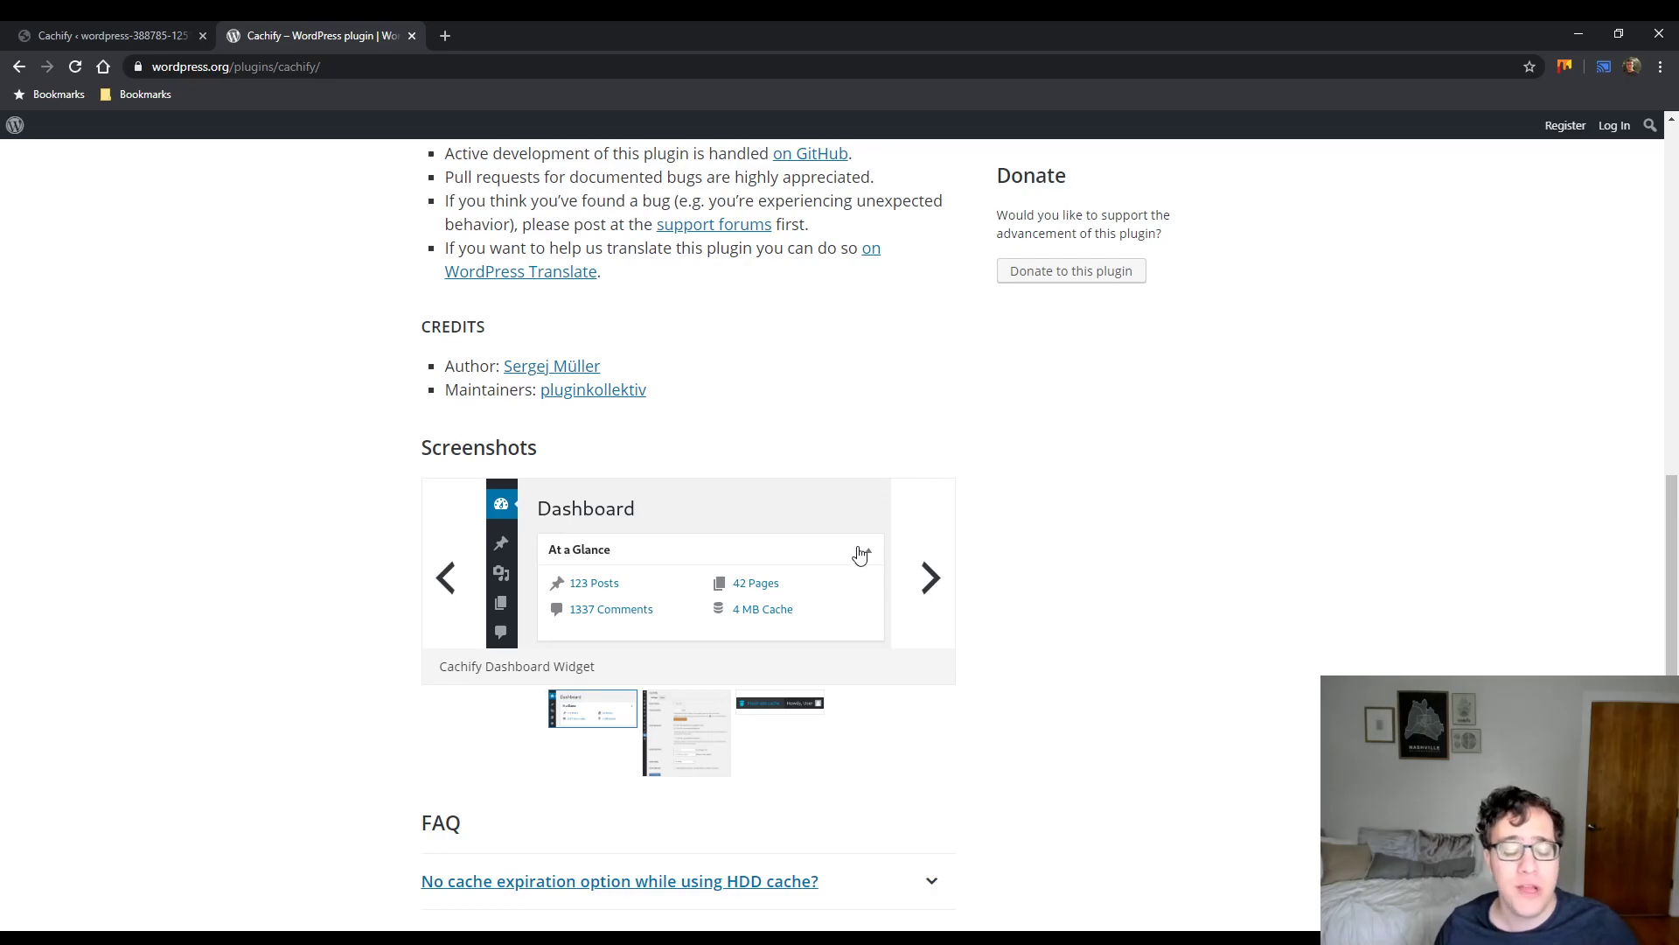
{"action": "left_click", "coordinate": [933, 576]}
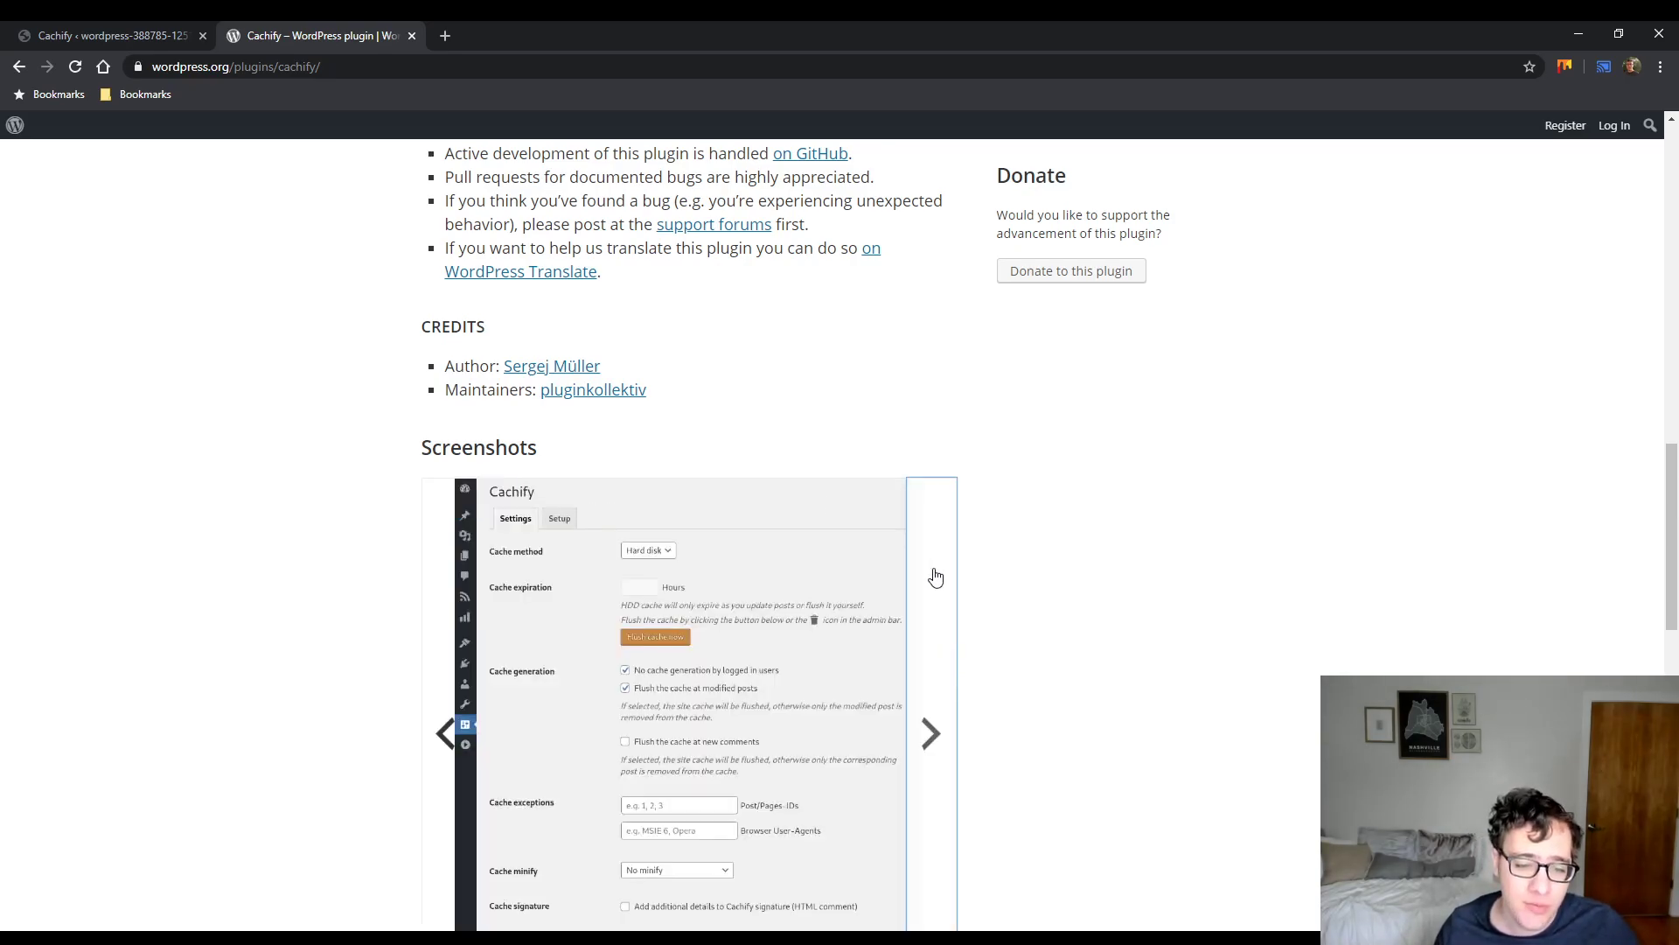
Step: Look over the options on the WordPress site's Cachify settings page, including the available cache methods
{"action": "left_click", "coordinate": [135, 42]}
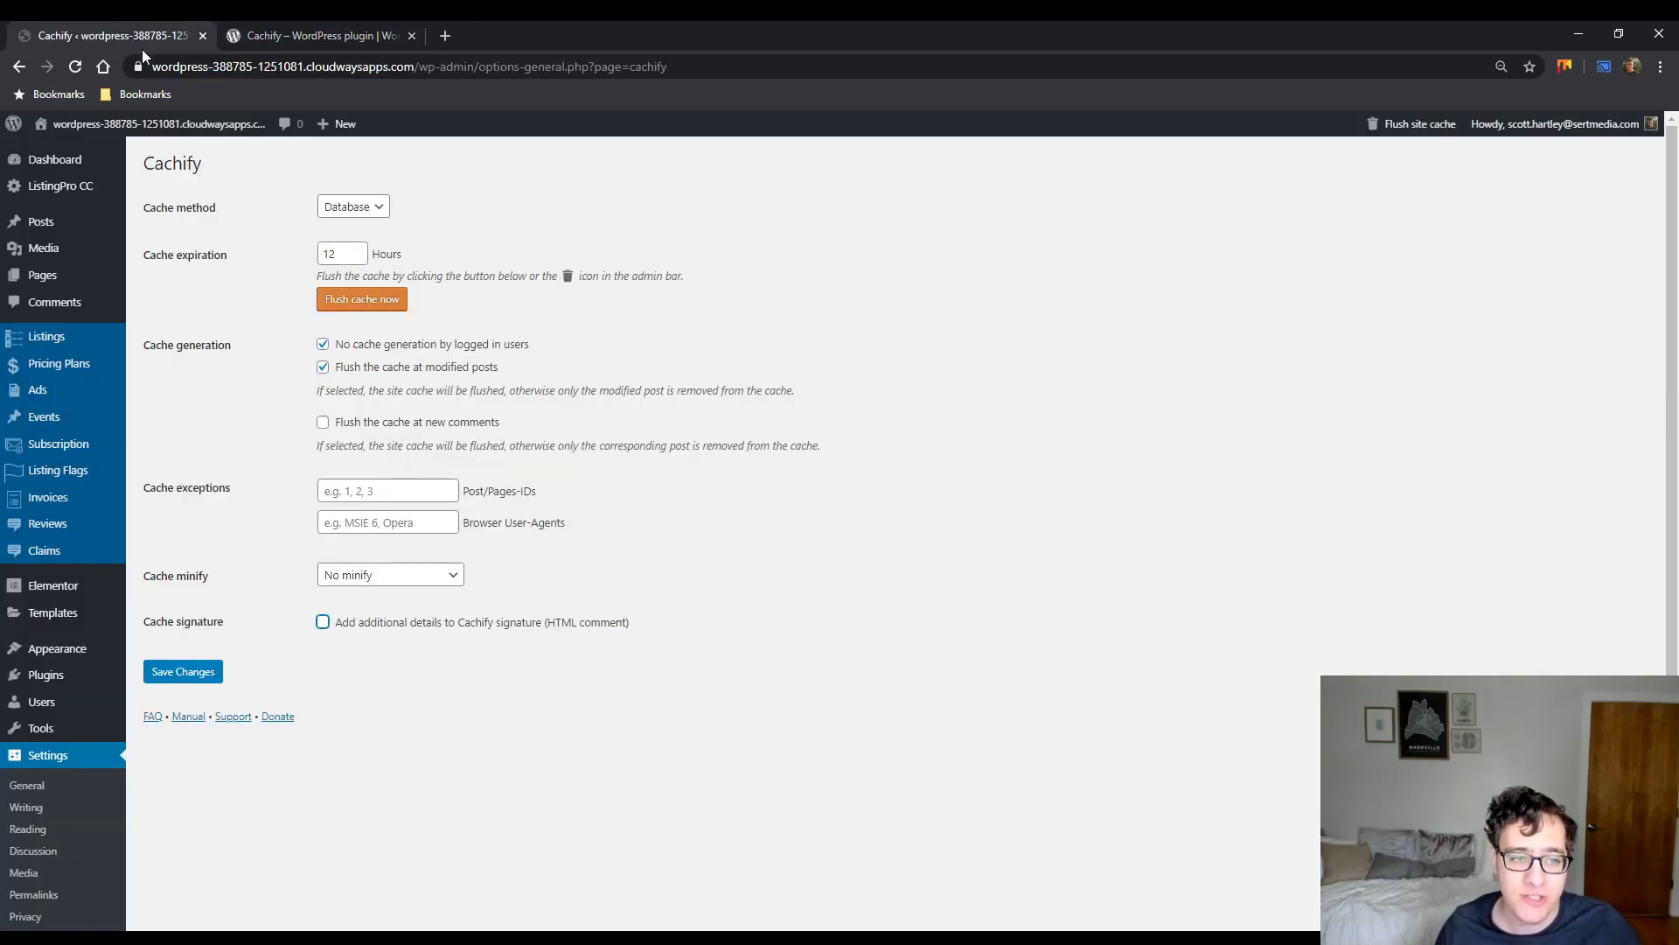
{"action": "left_click", "coordinate": [323, 26]}
{"action": "left_click", "coordinate": [187, 28]}
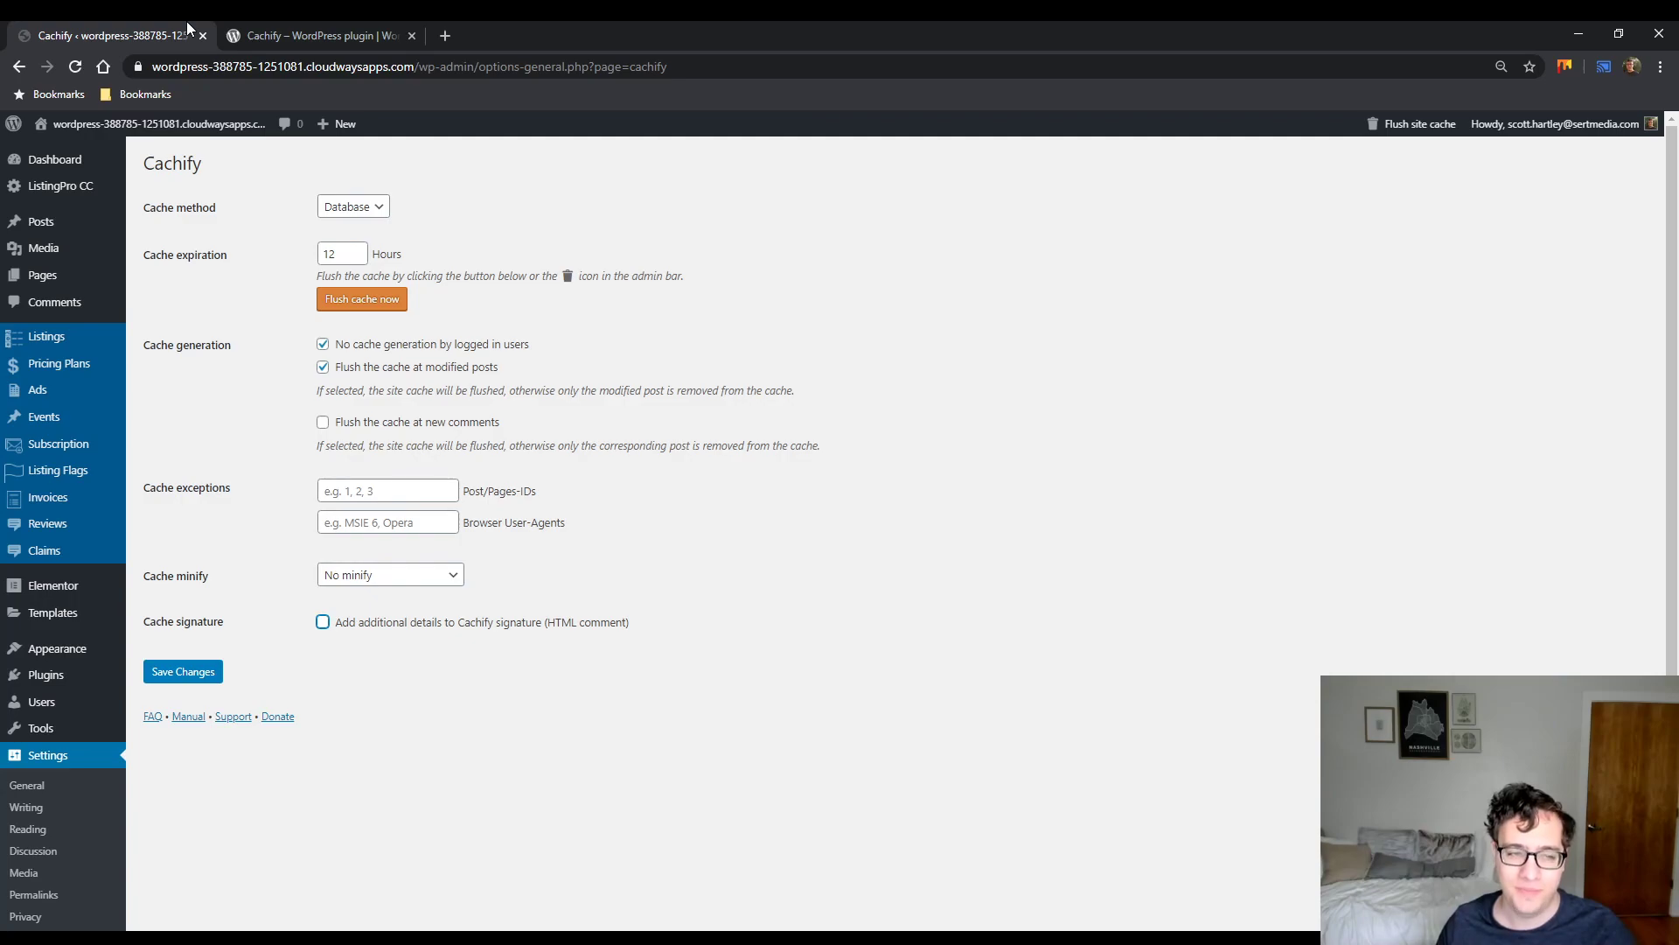
{"action": "scroll", "coordinate": [288, 306], "scroll_direction": "down", "scroll_amount": 3}
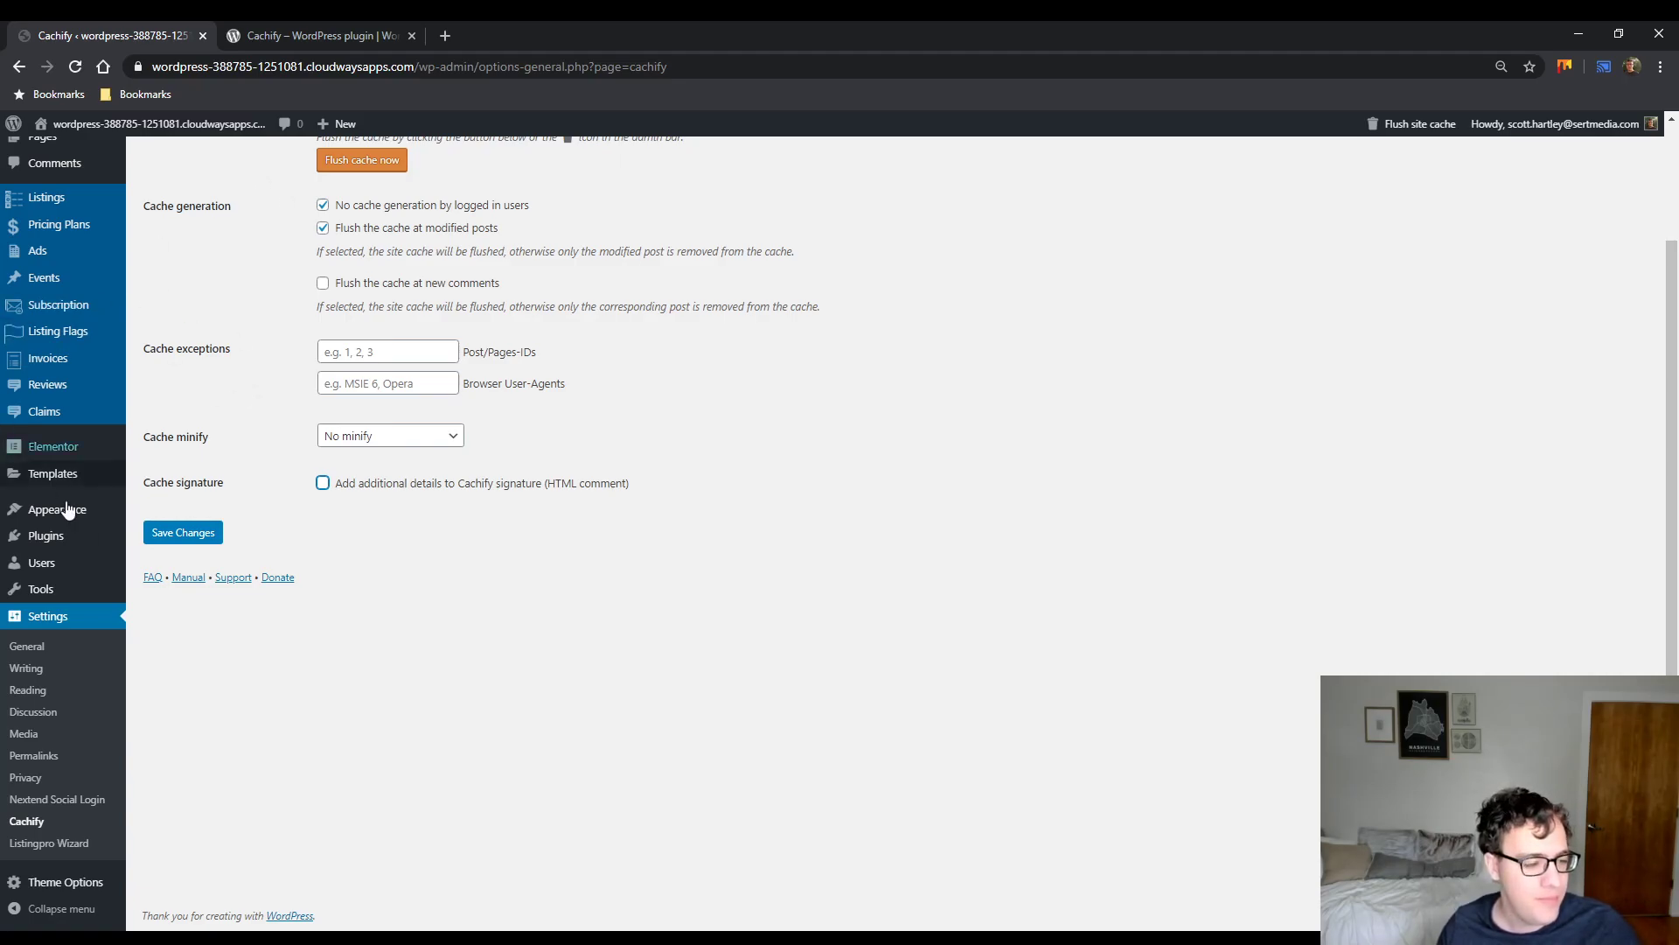
{"action": "scroll", "coordinate": [318, 371], "scroll_direction": "up", "scroll_amount": 3}
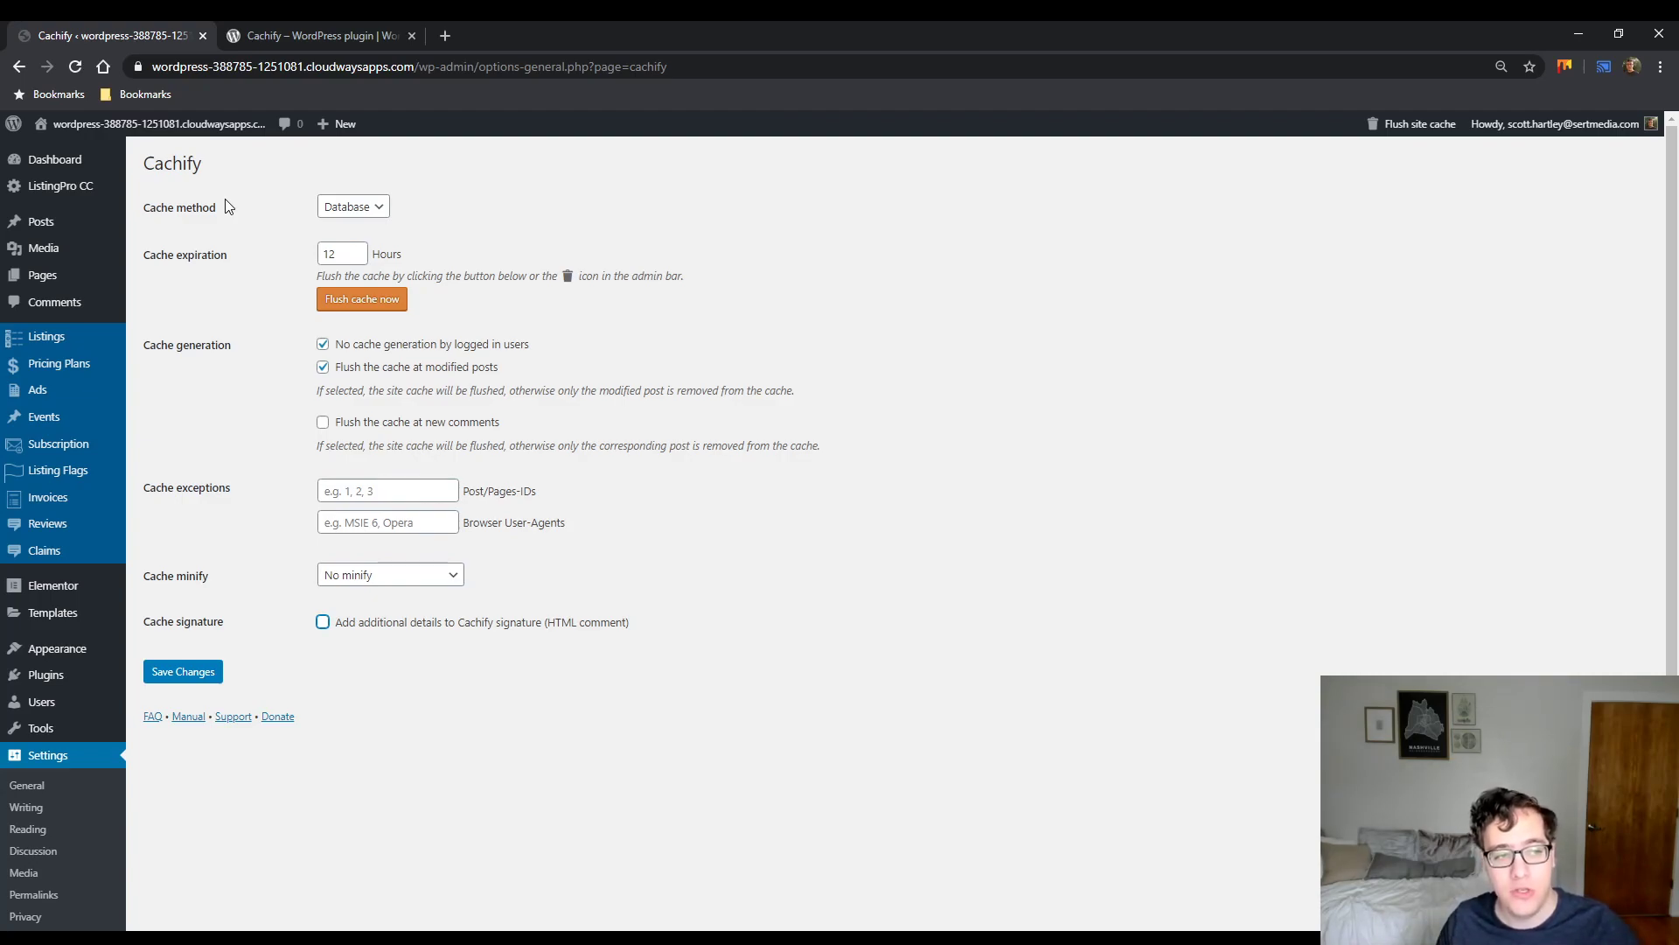
{"action": "left_click", "coordinate": [372, 204]}
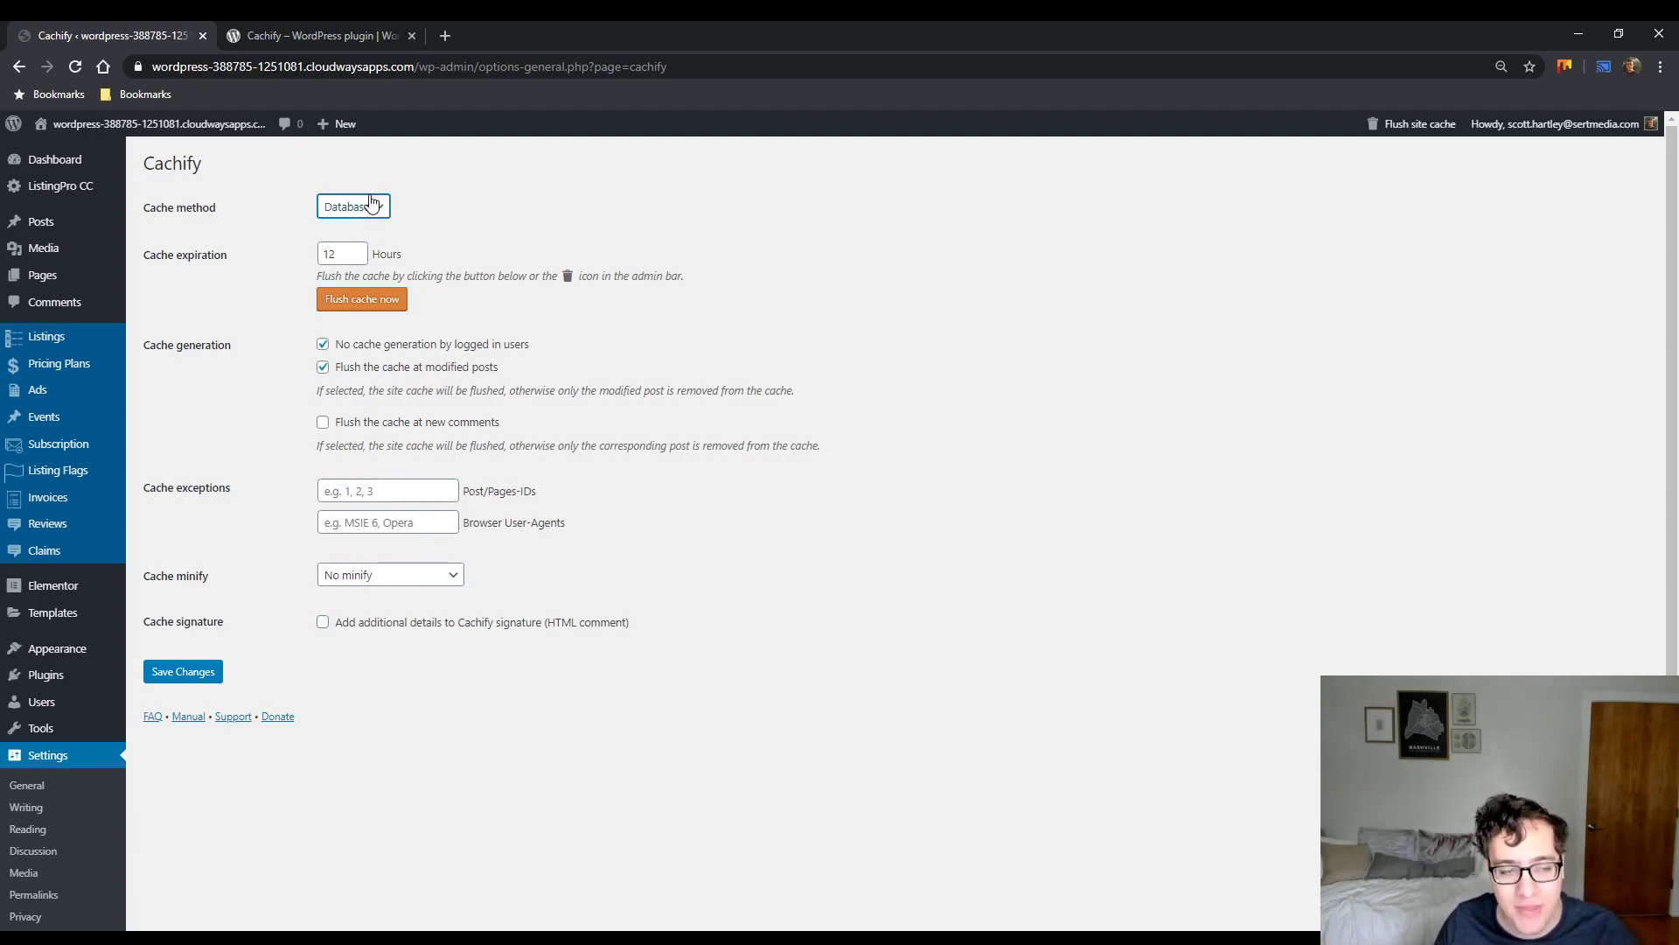
{"action": "left_click", "coordinate": [487, 196]}
Step: Look through the FAQ questions on the Cachify plugin page at wordpress.org
{"action": "left_click", "coordinate": [318, 35]}
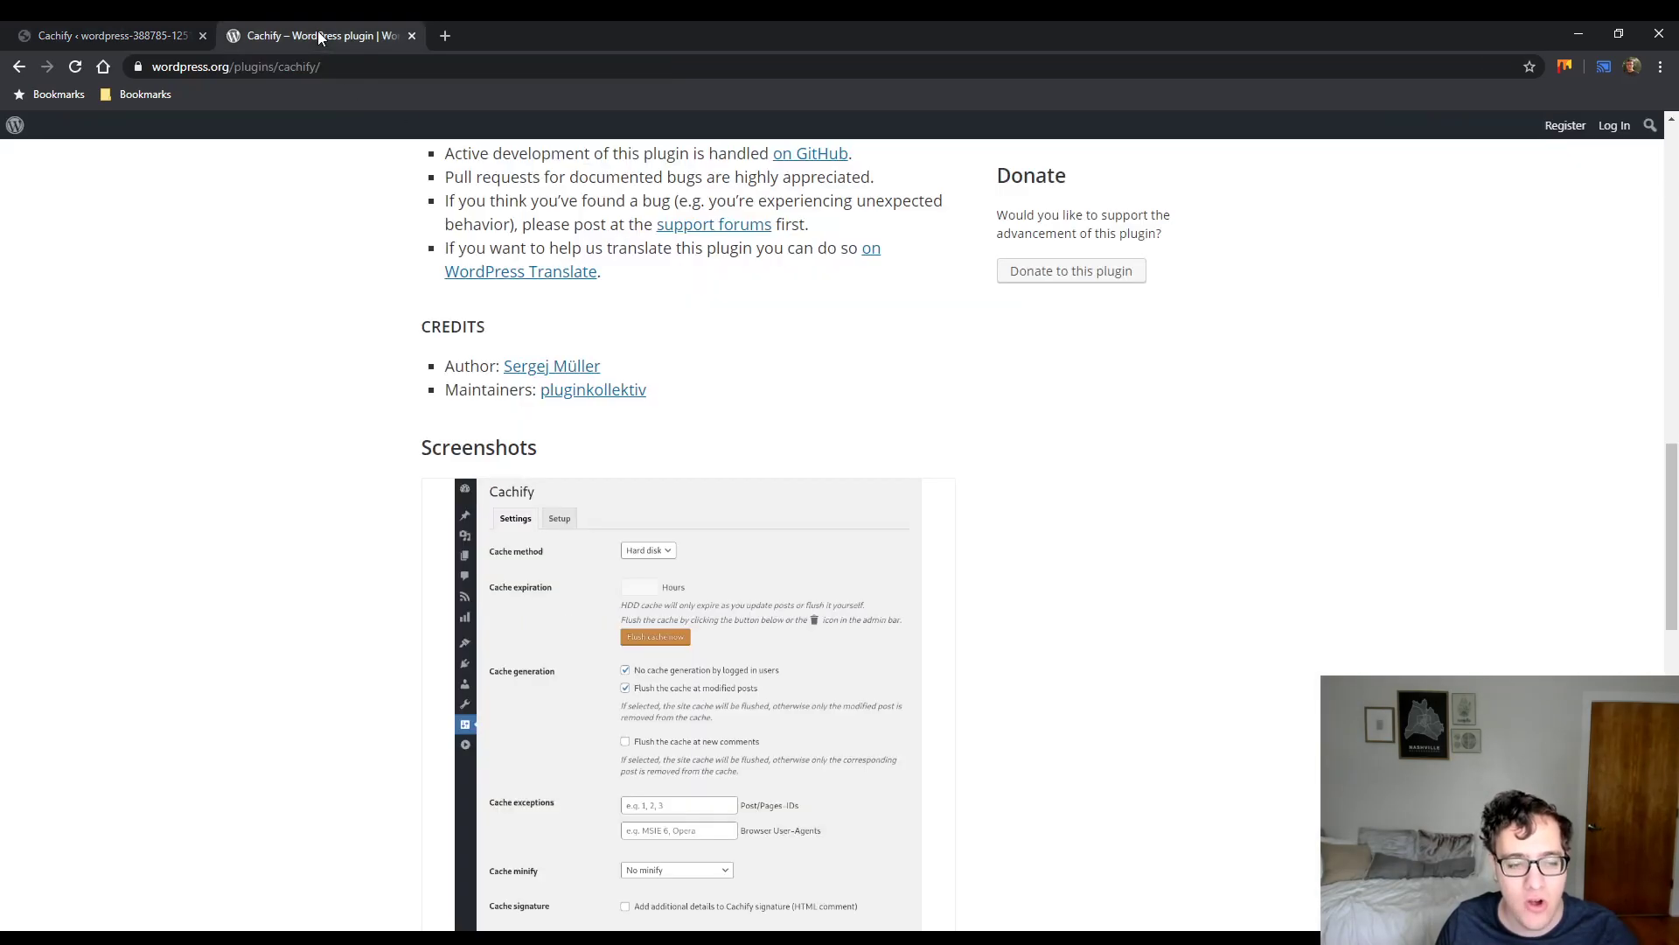
{"action": "scroll", "coordinate": [349, 386], "scroll_direction": "up", "scroll_amount": 4}
{"action": "scroll", "coordinate": [312, 469], "scroll_direction": "down", "scroll_amount": 11}
{"action": "scroll", "coordinate": [318, 490], "scroll_direction": "down", "scroll_amount": 2}
{"action": "scroll", "coordinate": [639, 384], "scroll_direction": "down", "scroll_amount": 1}
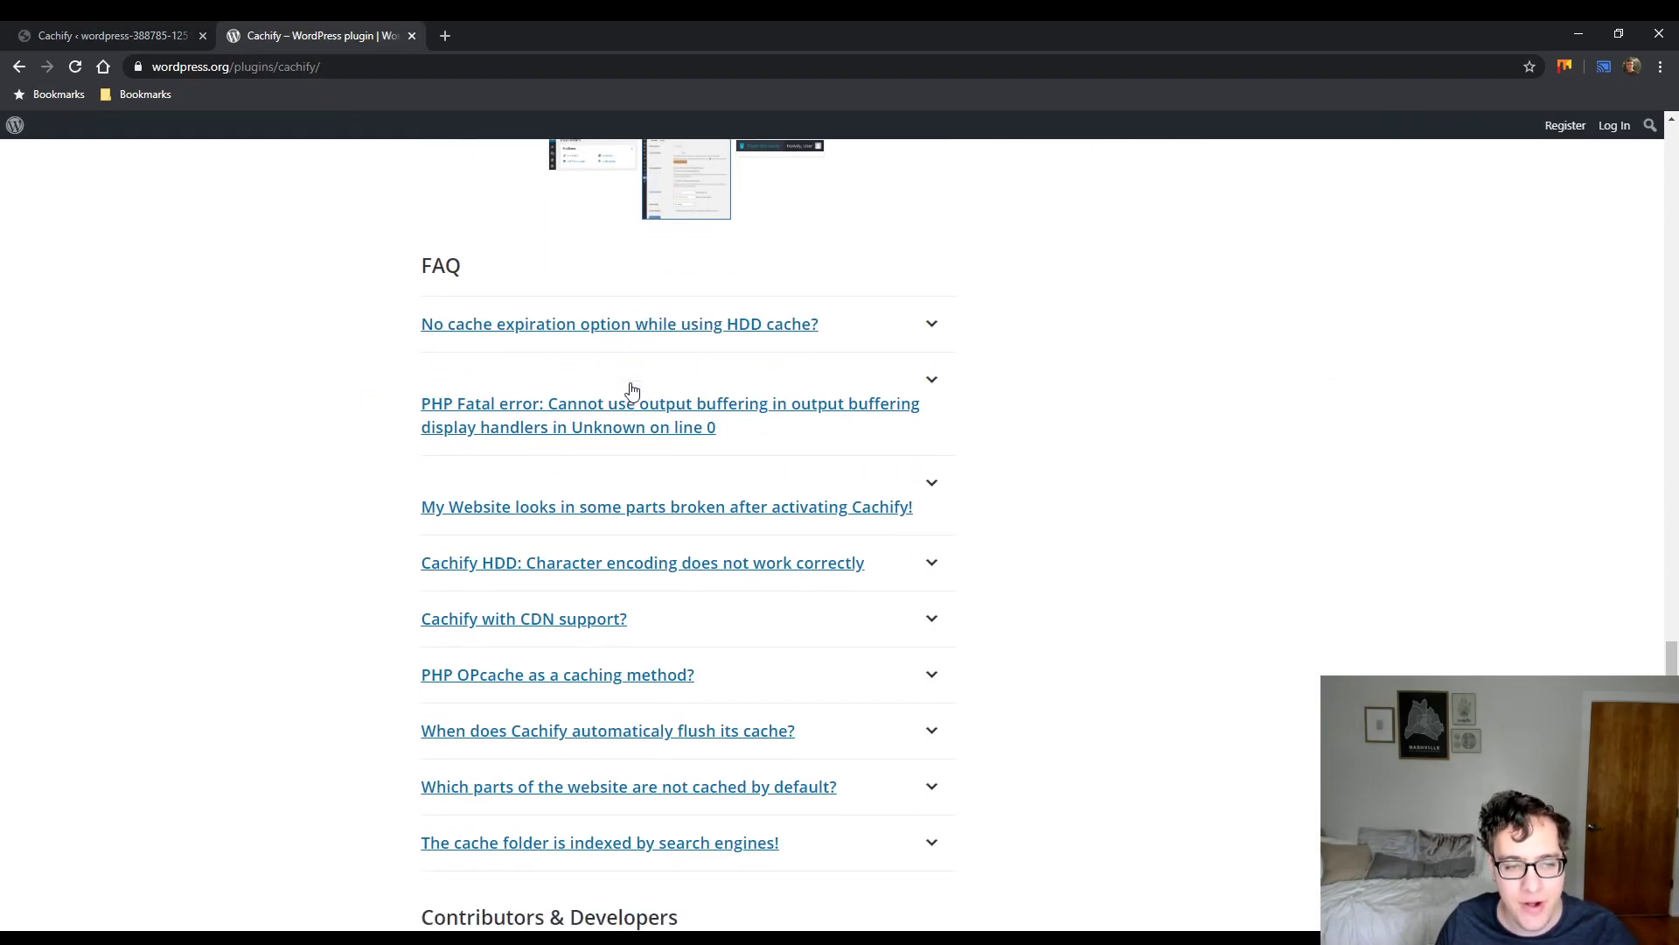
{"action": "scroll", "coordinate": [632, 391], "scroll_direction": "down", "scroll_amount": 2}
{"action": "scroll", "coordinate": [544, 405], "scroll_direction": "up", "scroll_amount": 4}
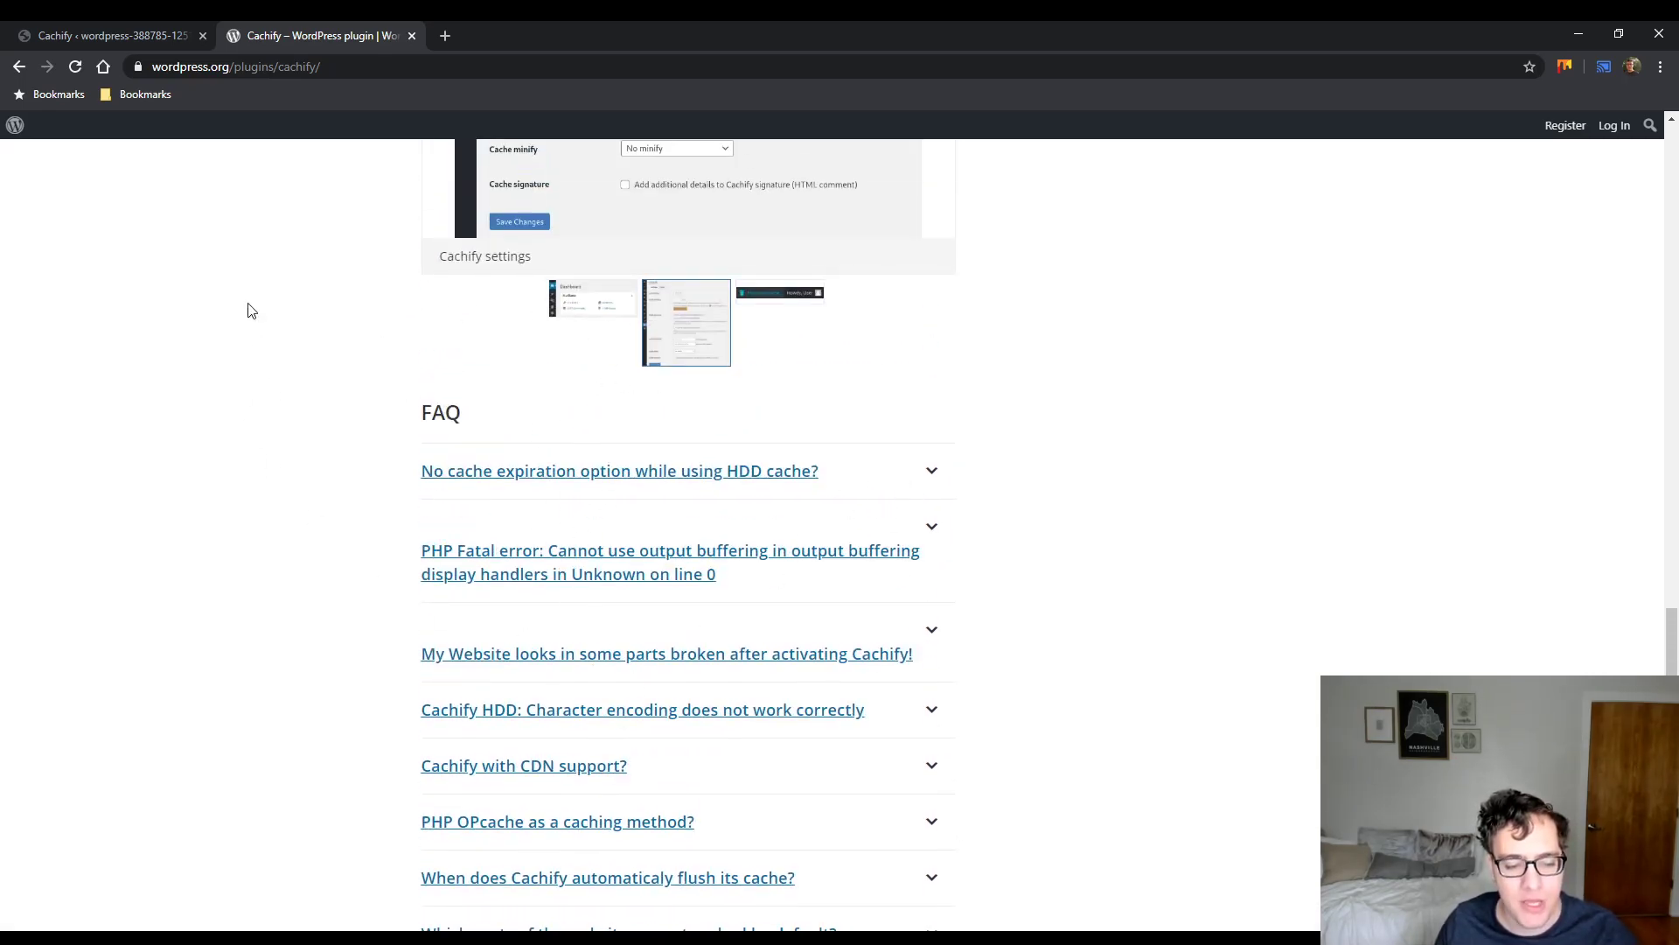
Step: Choose Hard disk as the cache method in the site's Cachify settings, consulting the plugin page along the way
{"action": "left_click", "coordinate": [122, 35]}
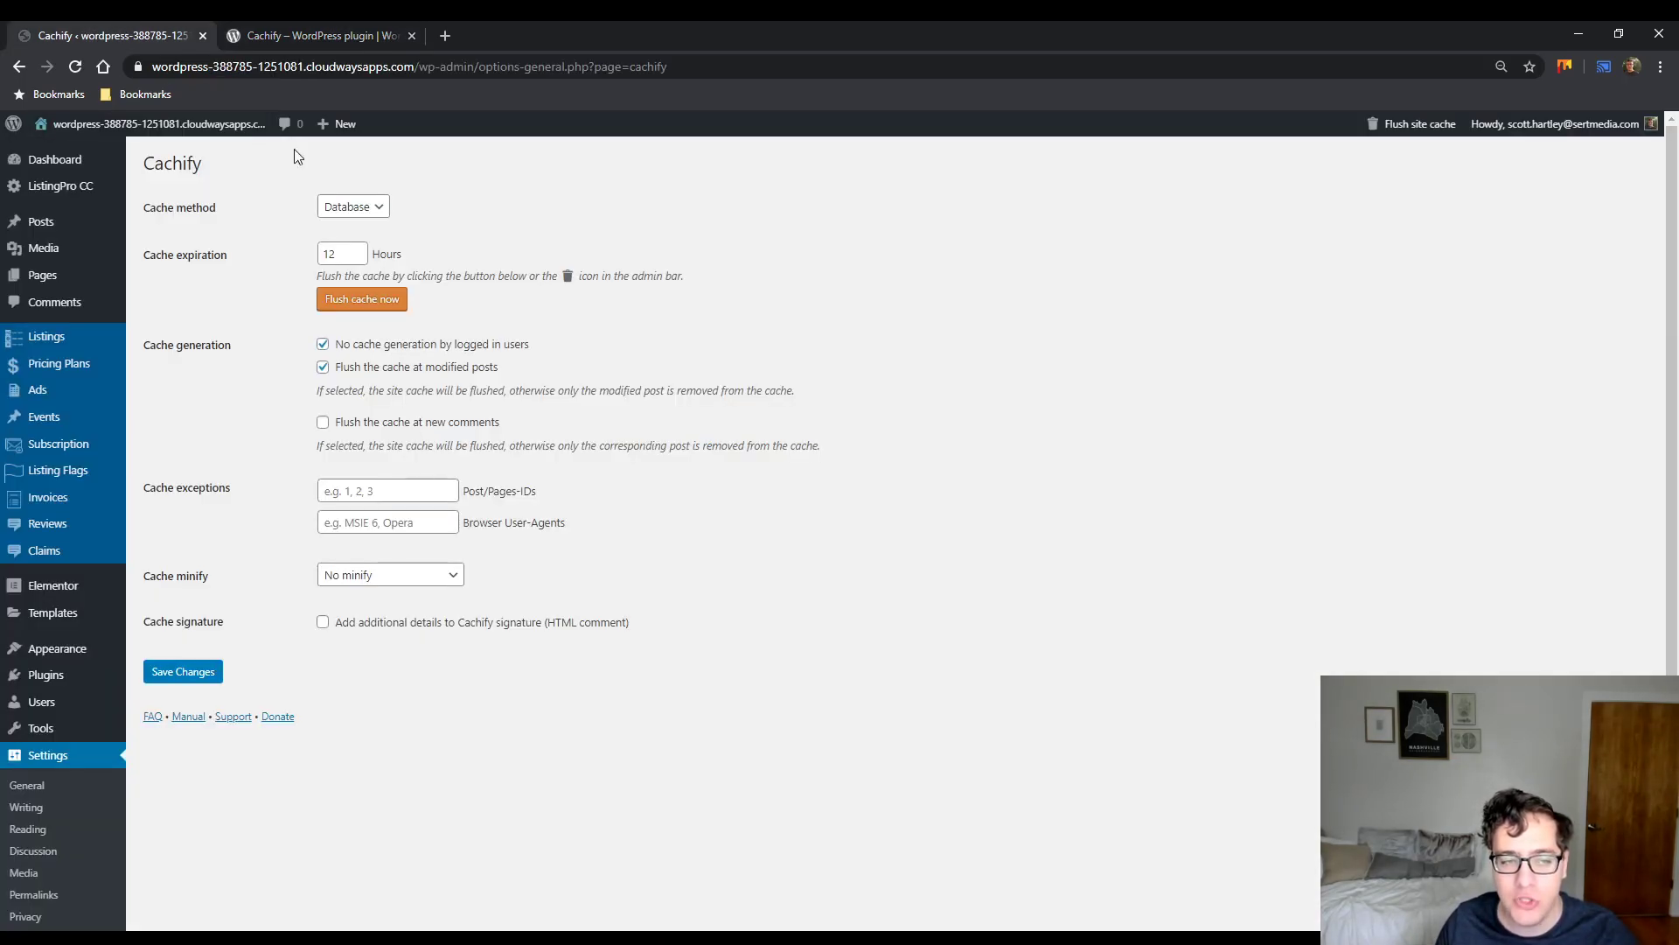
{"action": "left_click", "coordinate": [379, 205]}
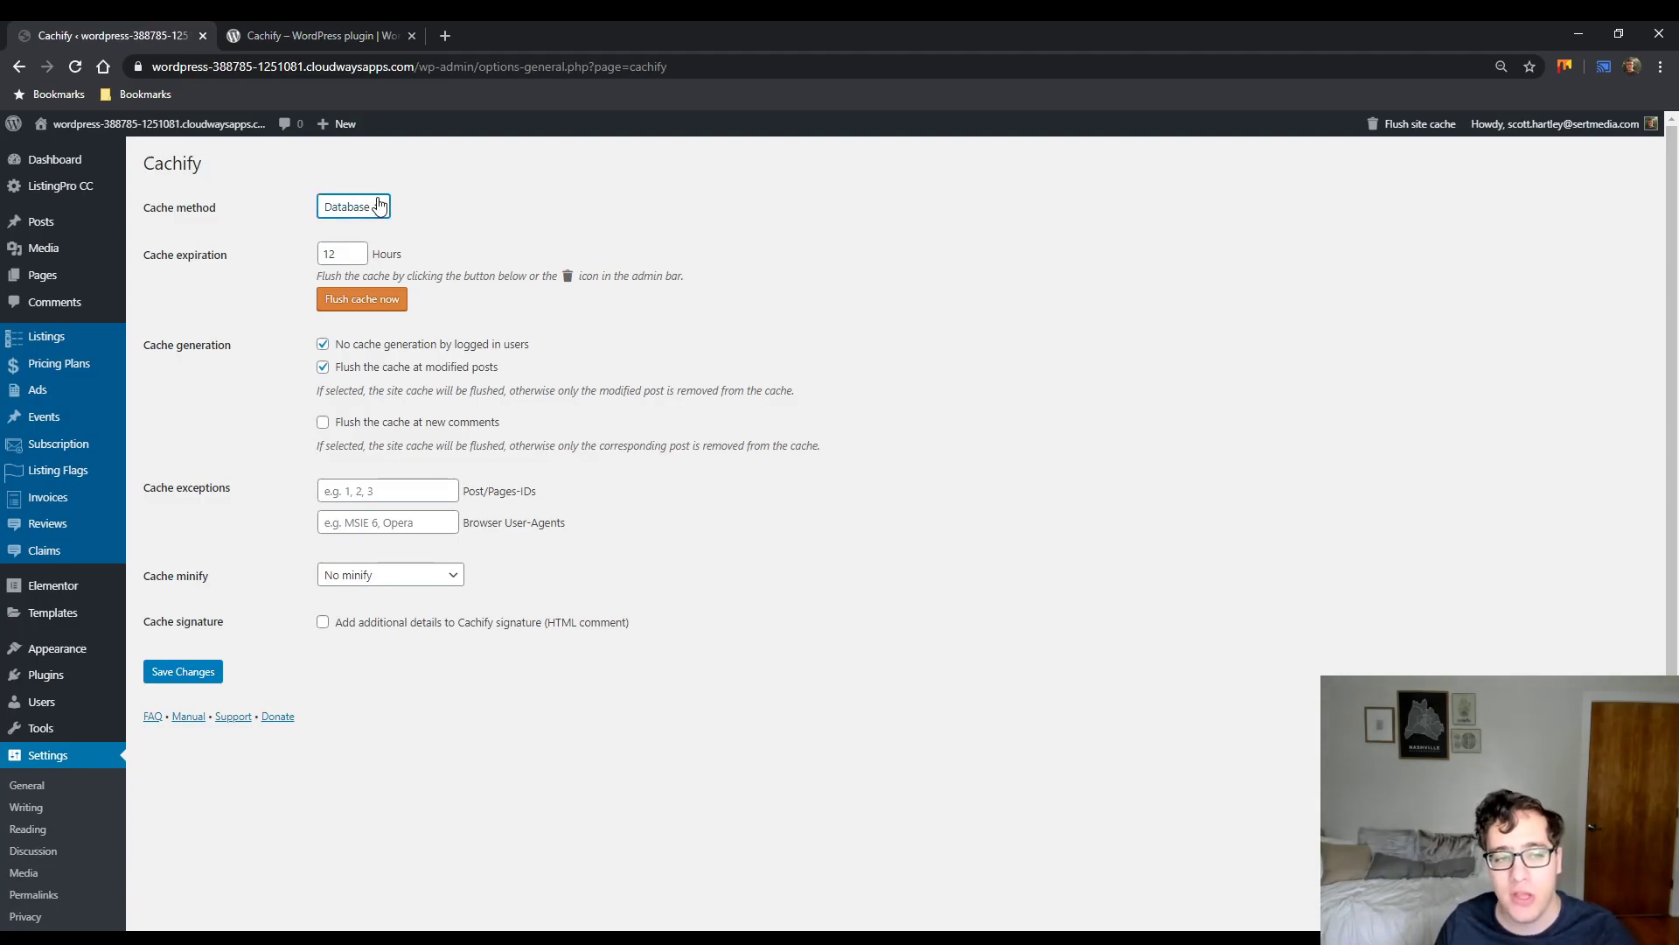
{"action": "left_click", "coordinate": [298, 35]}
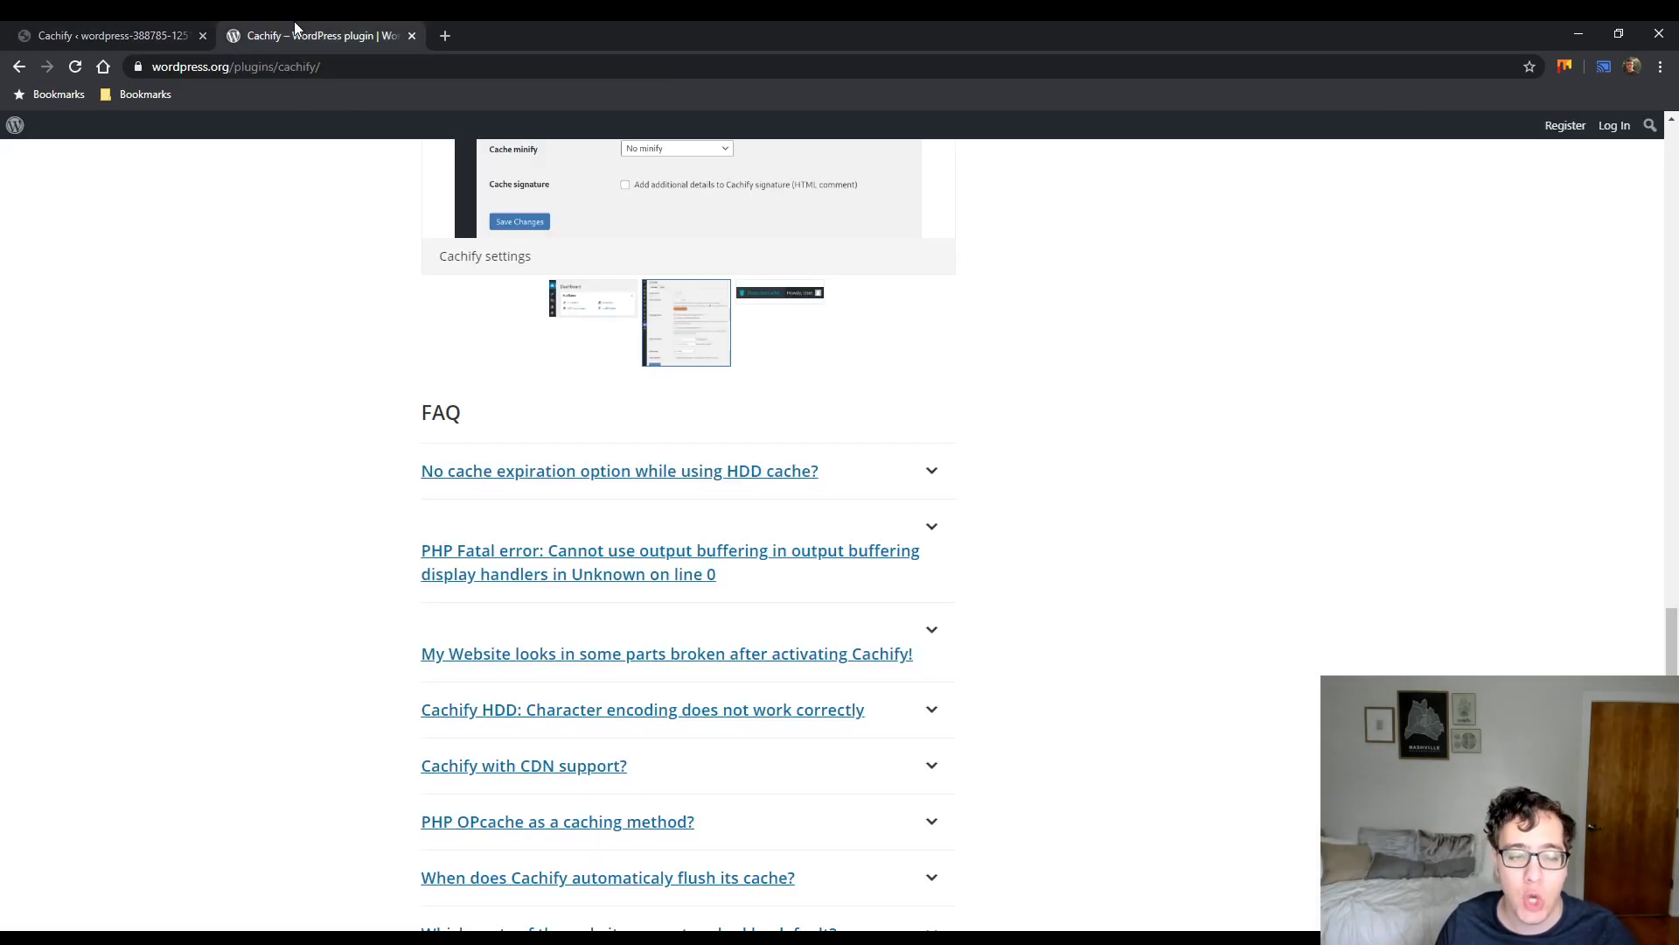
{"action": "scroll", "coordinate": [259, 315], "scroll_direction": "up", "scroll_amount": 8}
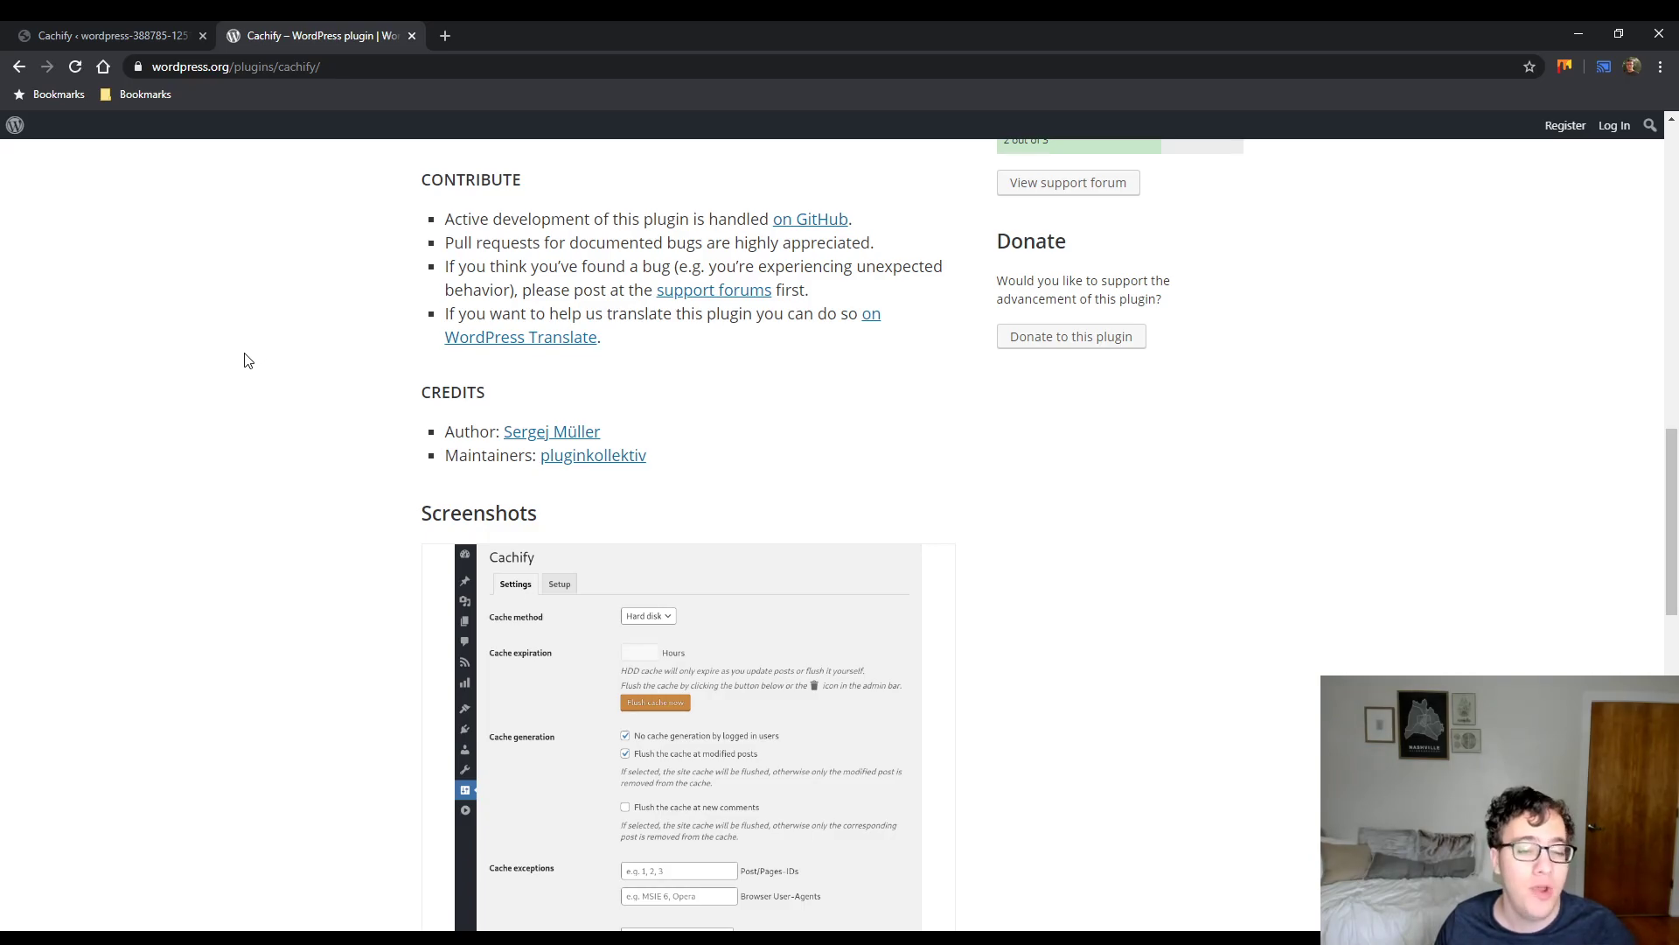
{"action": "left_click", "coordinate": [158, 36]}
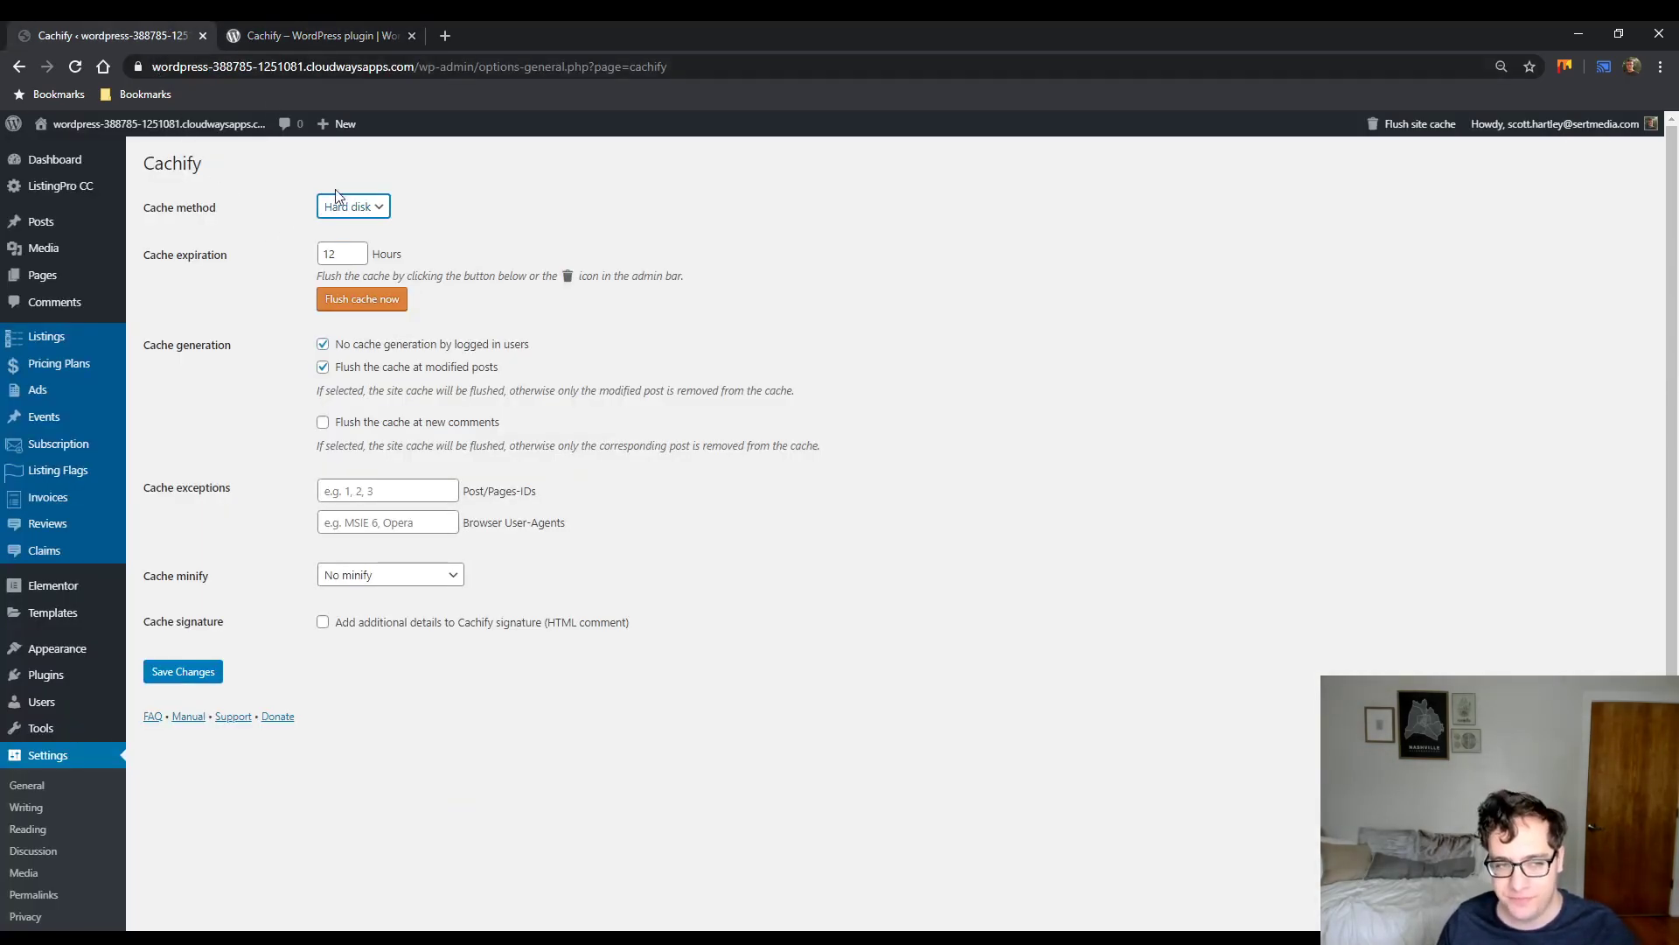
{"action": "left_click", "coordinate": [348, 30]}
{"action": "left_click", "coordinate": [120, 31]}
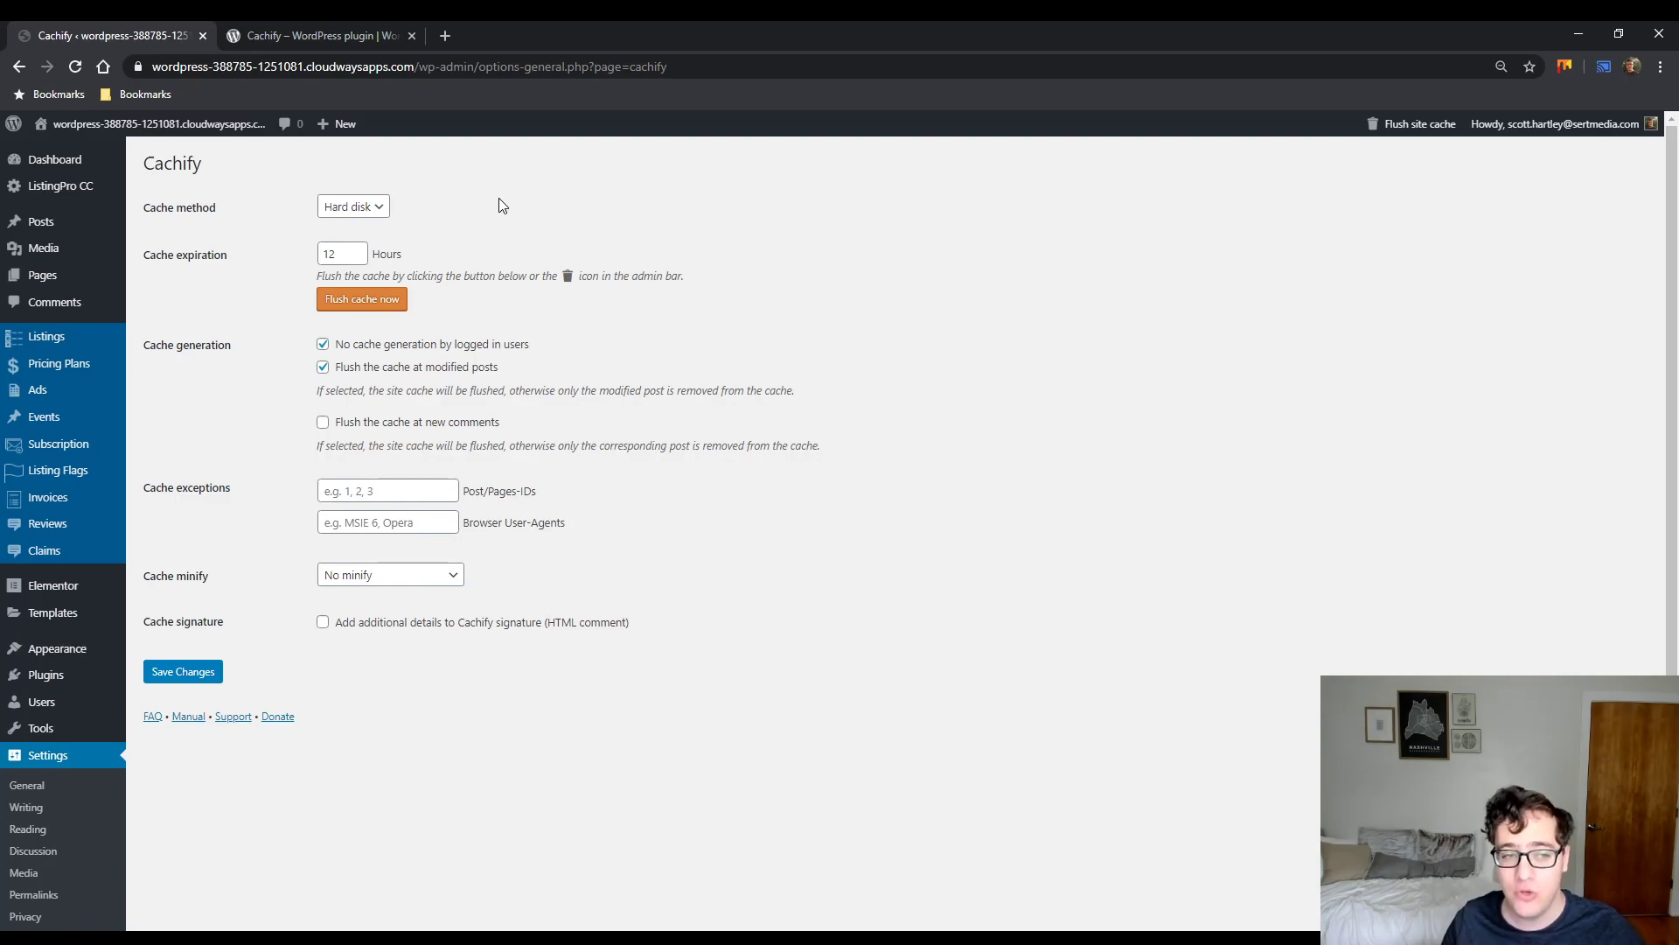
Step: Try APC as the cache method, set it back to Hard disk, and save the Cachify settings
{"action": "left_click", "coordinate": [338, 252]}
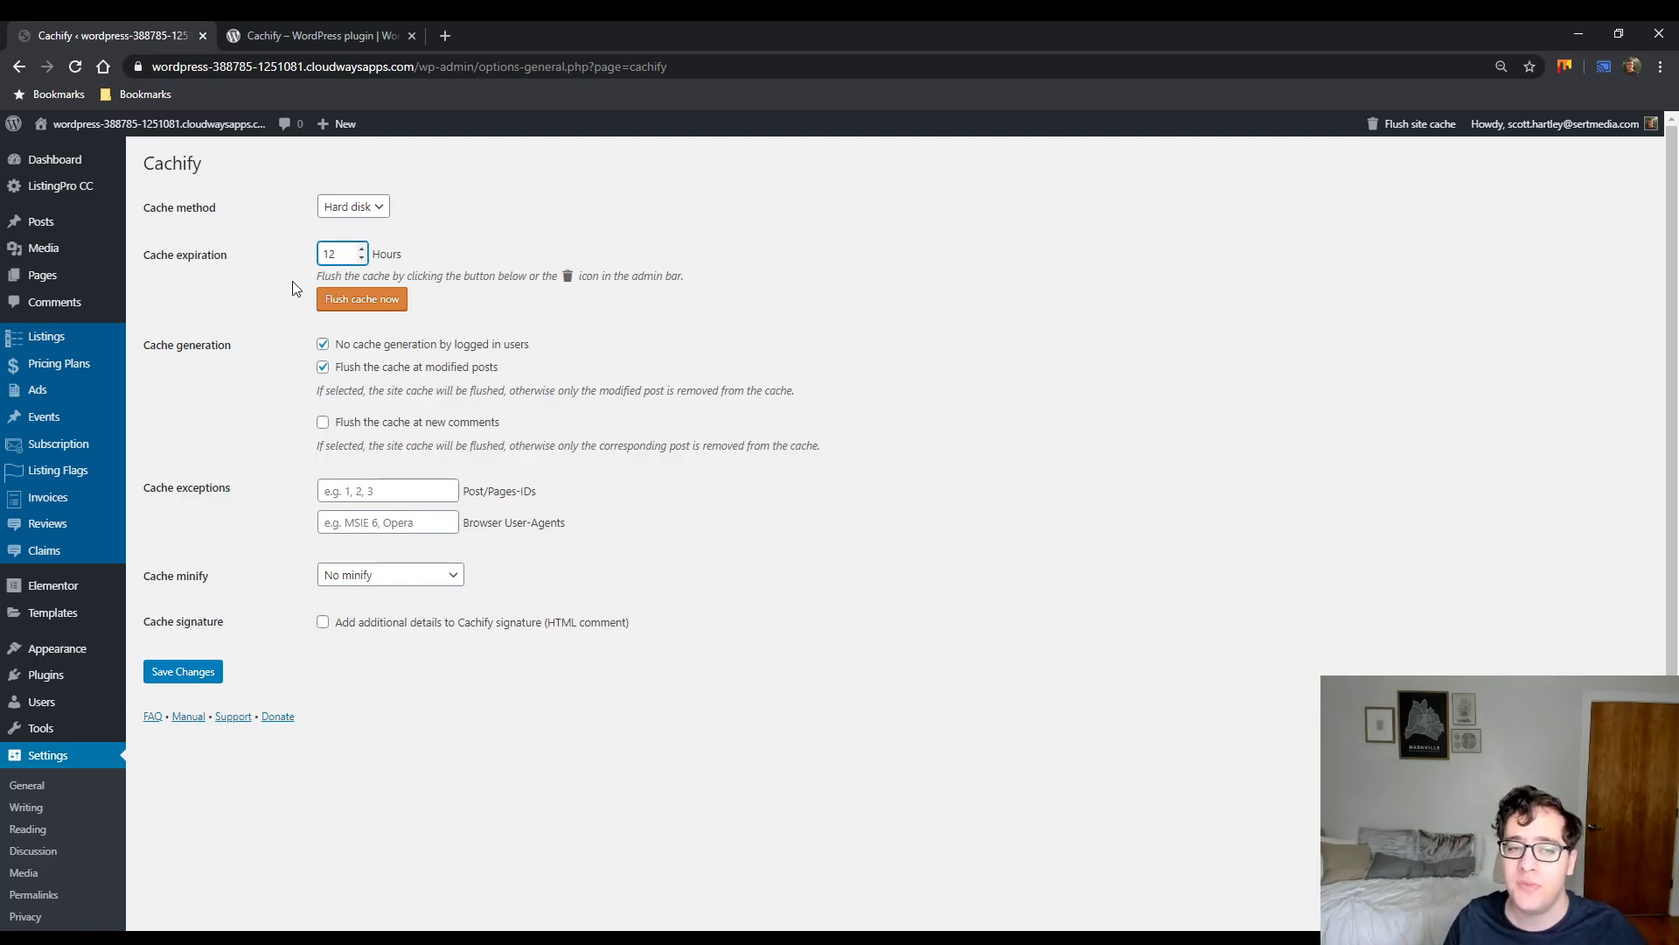
{"action": "left_click", "coordinate": [353, 208]}
{"action": "left_click", "coordinate": [354, 243]}
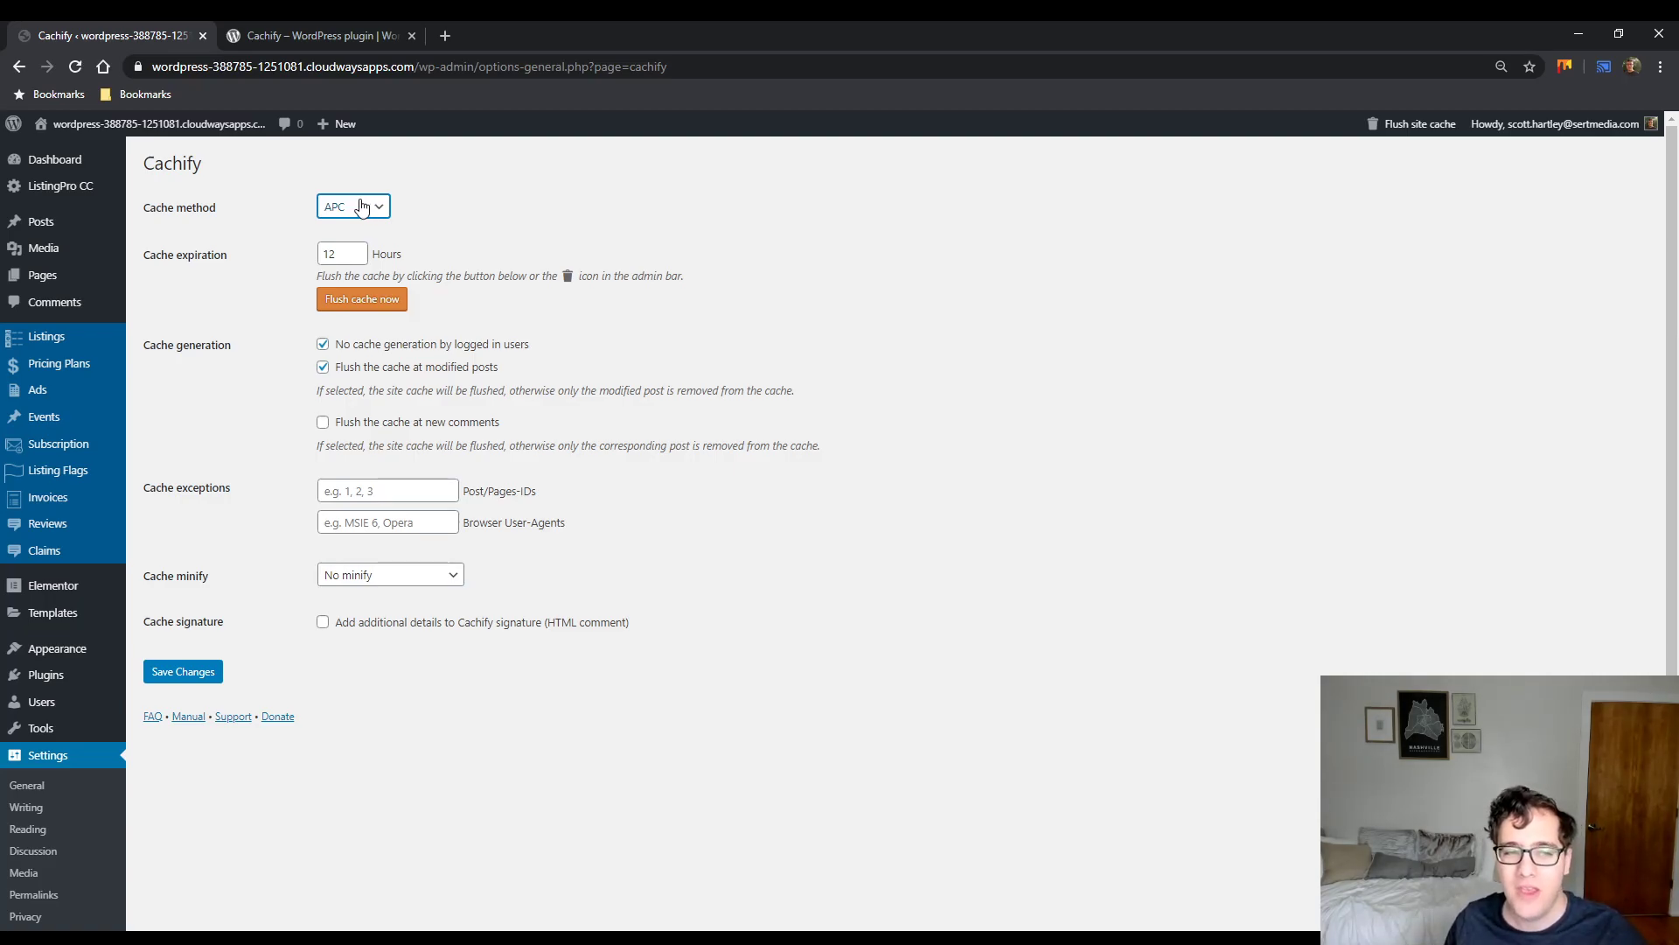
{"action": "key", "text": "Down"}
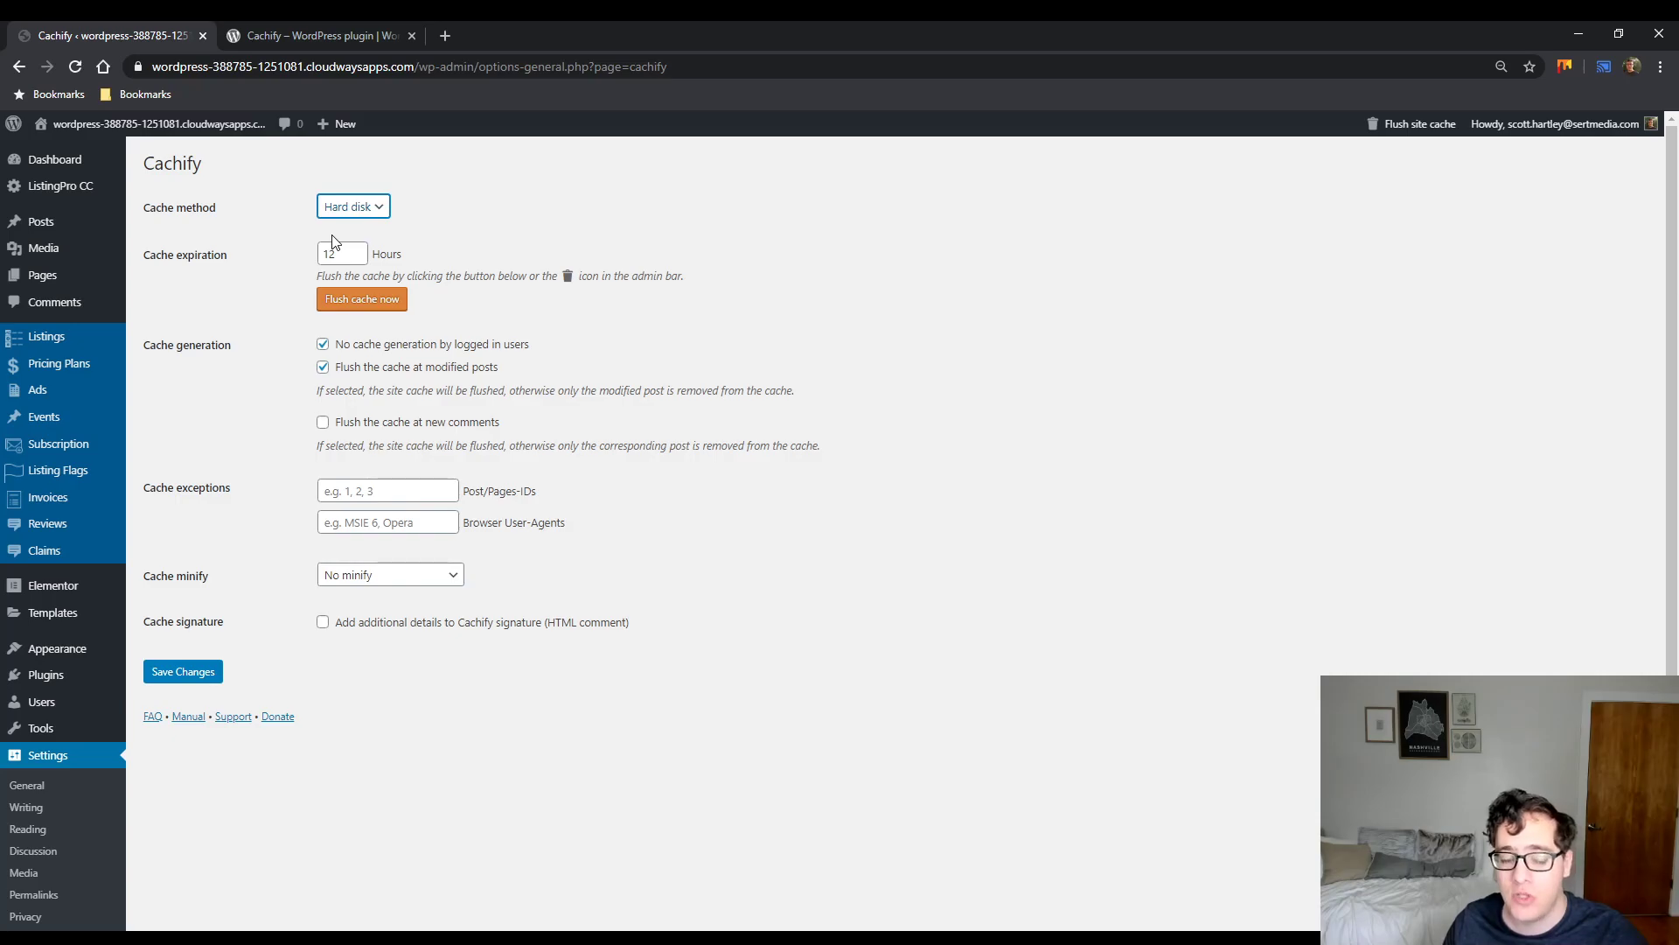
{"action": "left_click", "coordinate": [185, 673]}
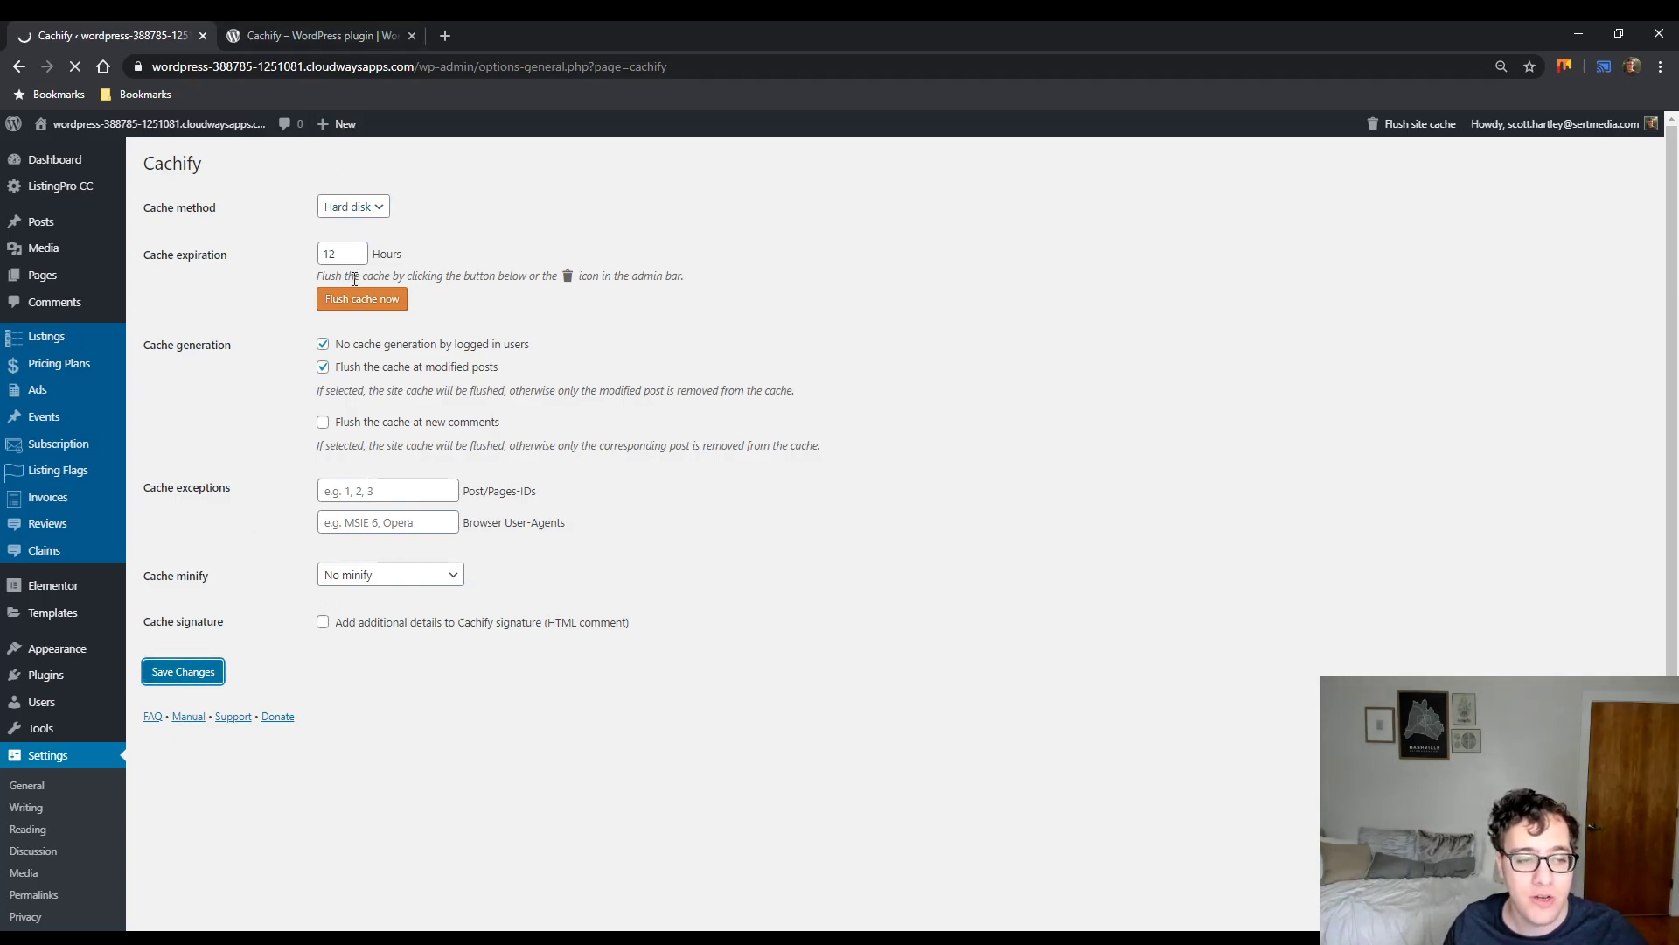
Step: Open the .htaccess HDD setup instructions and read the notes and the Cachify rewrite rules
{"action": "left_click", "coordinate": [239, 268]}
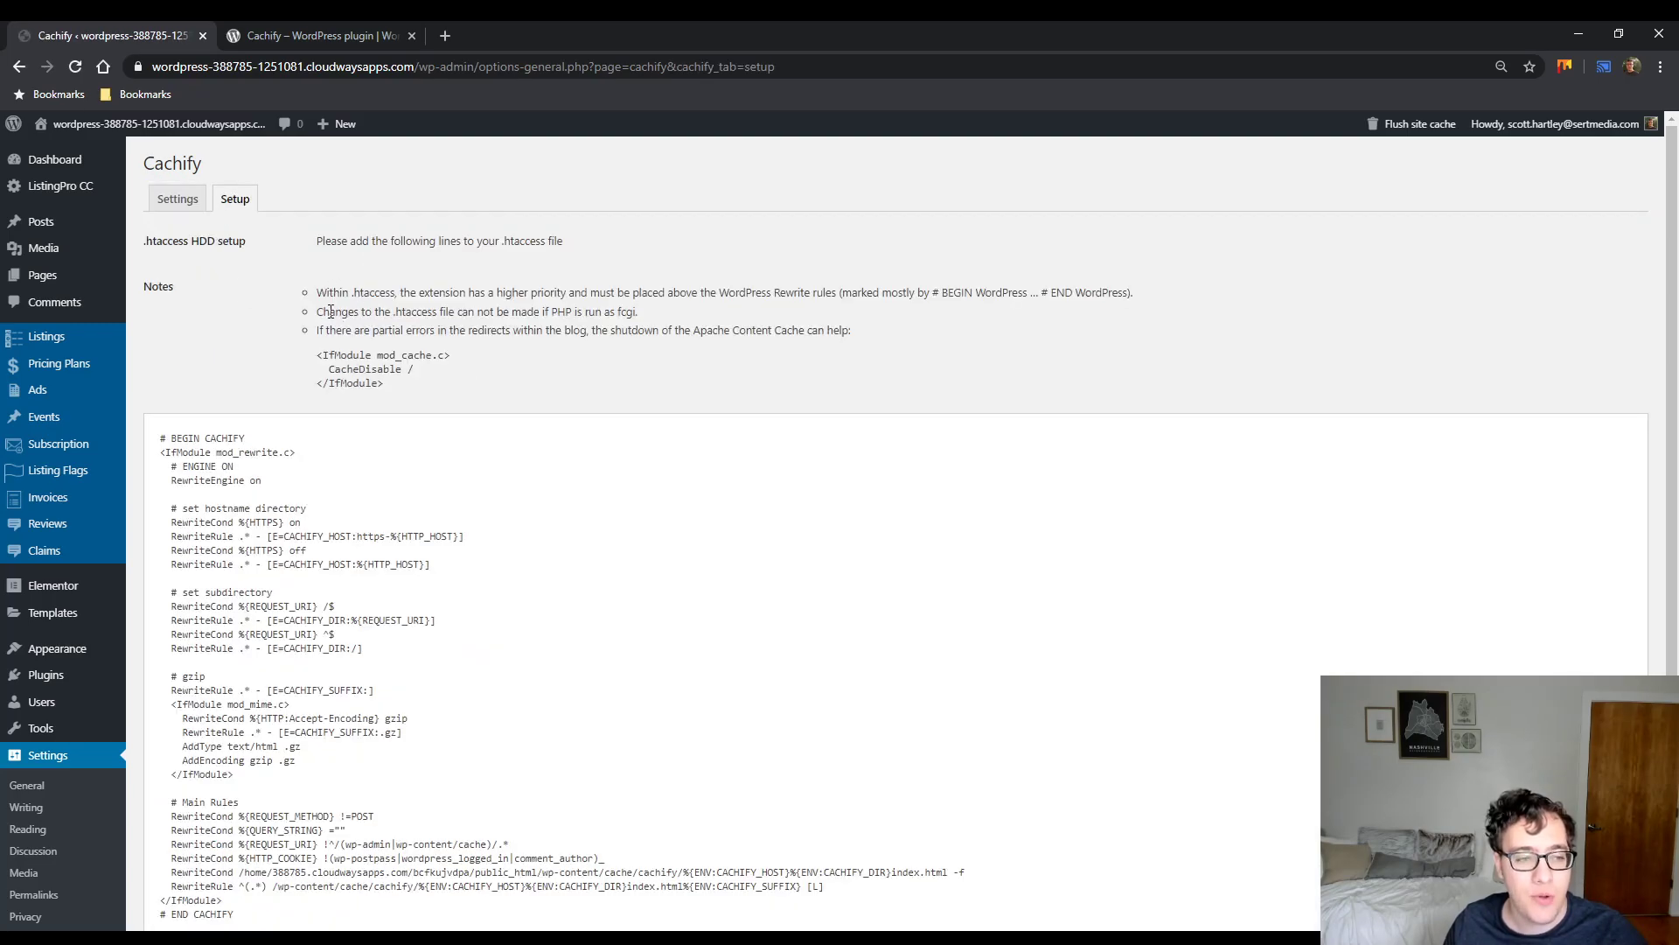
{"action": "scroll", "coordinate": [333, 359], "scroll_direction": "down", "scroll_amount": 3}
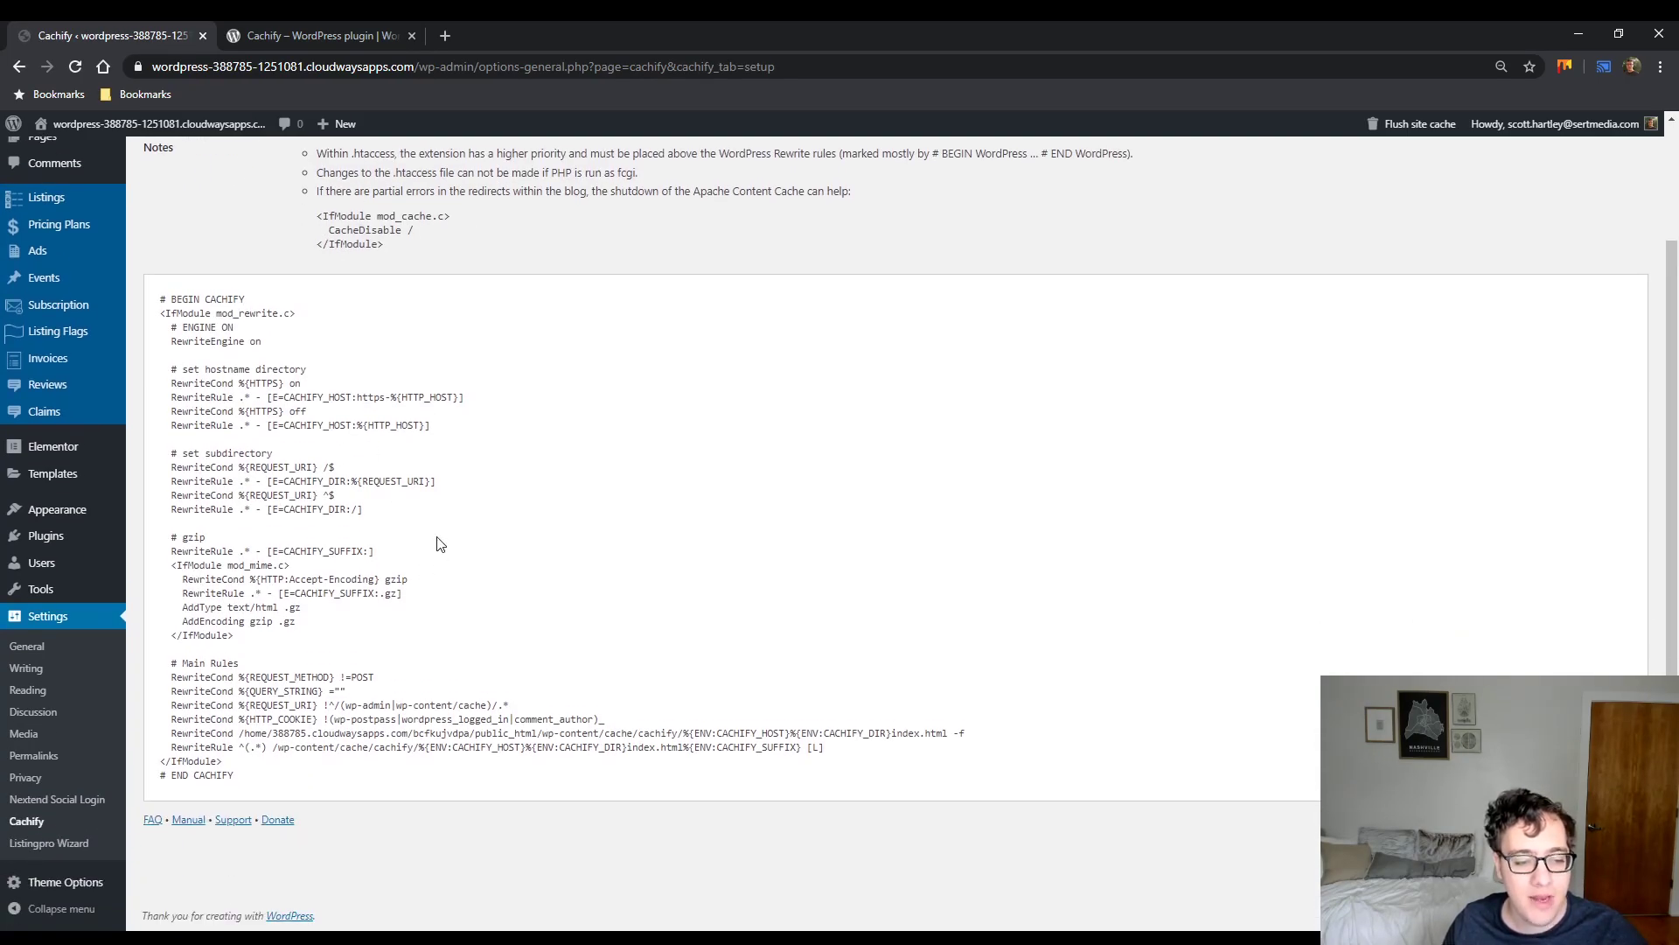
{"action": "scroll", "coordinate": [407, 547], "scroll_direction": "up", "scroll_amount": 3}
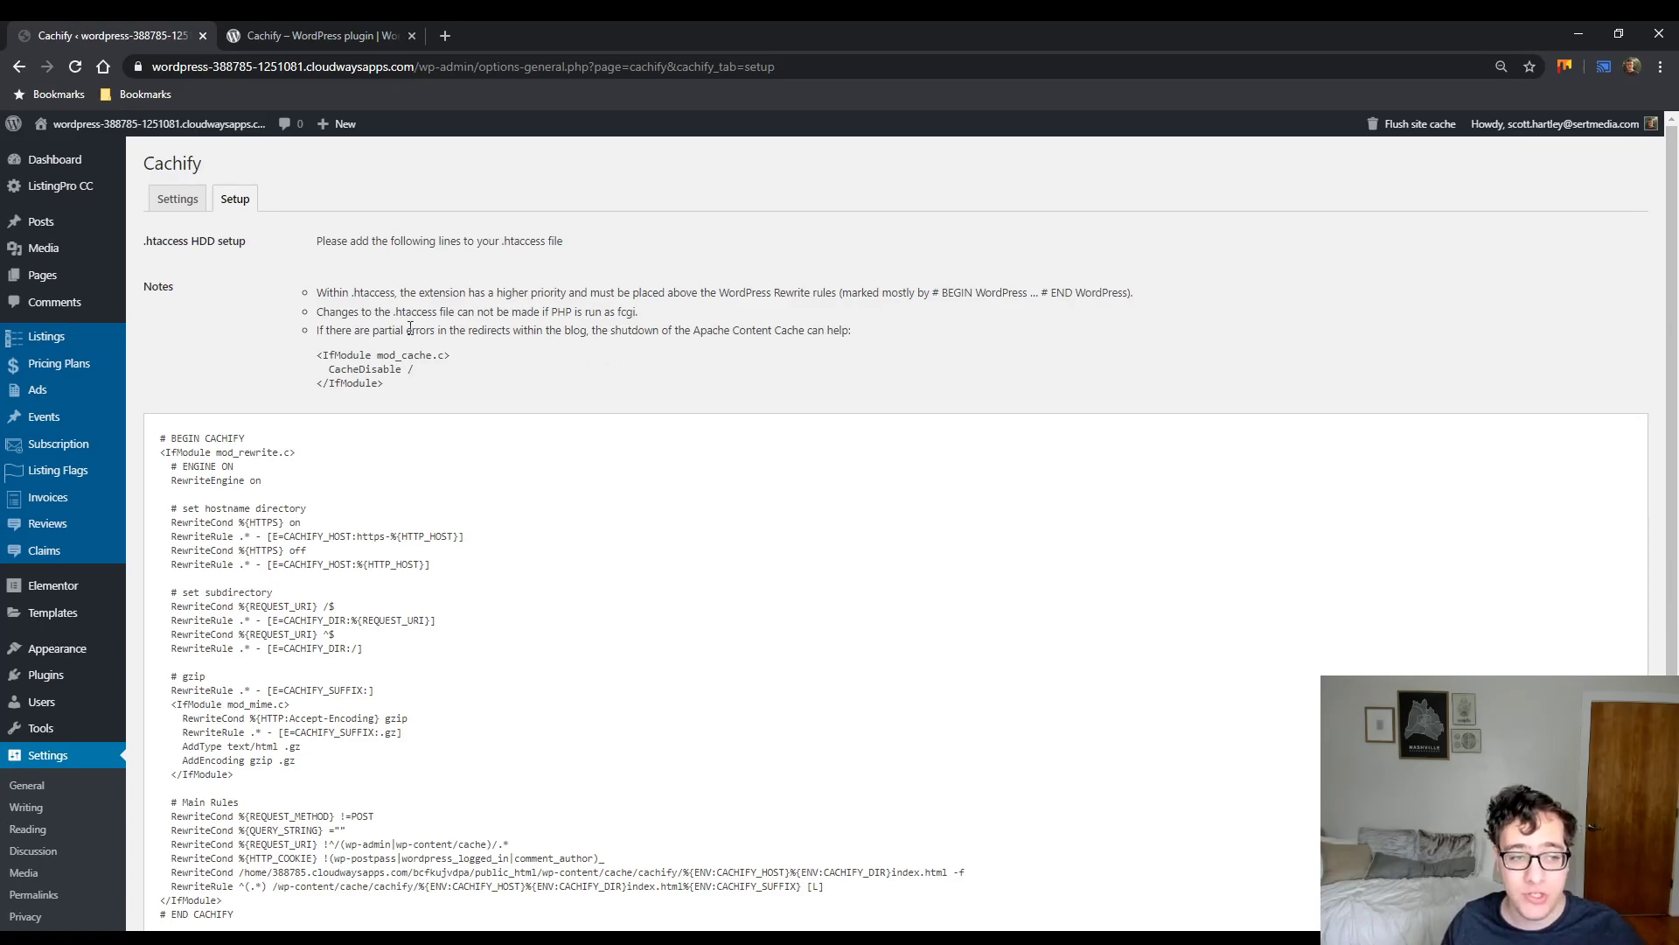
{"action": "left_click_drag", "start_coordinate": [495, 316], "coordinate": [617, 312]}
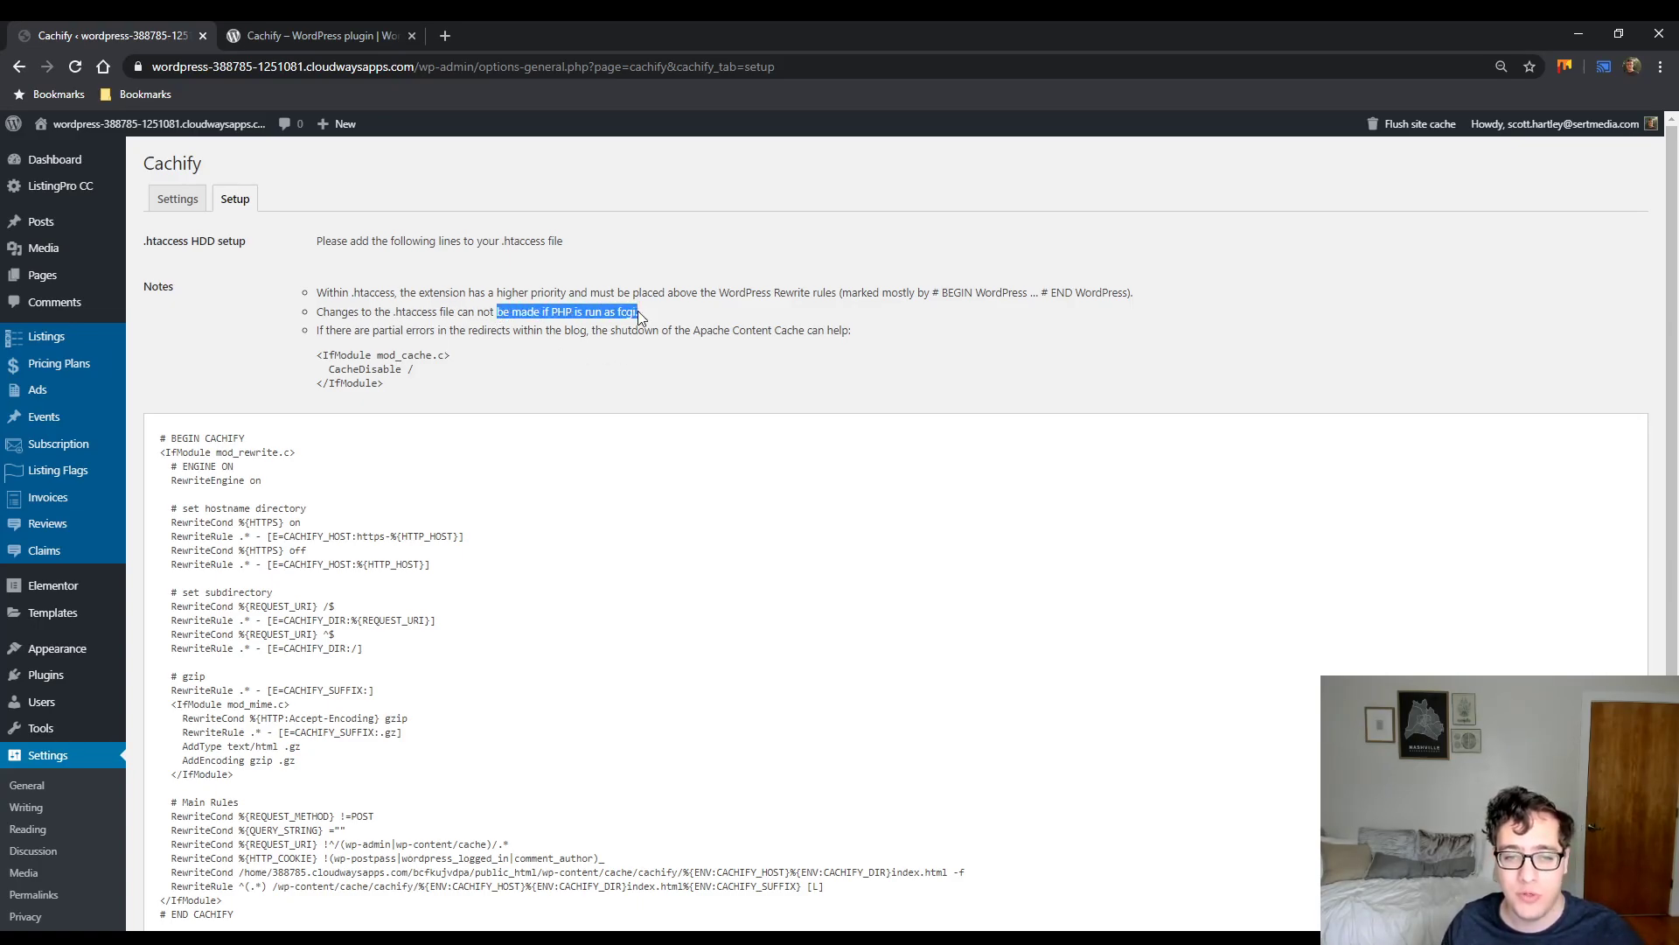
{"action": "left_click", "coordinate": [639, 317]}
{"action": "scroll", "coordinate": [569, 345], "scroll_direction": "down", "scroll_amount": 2}
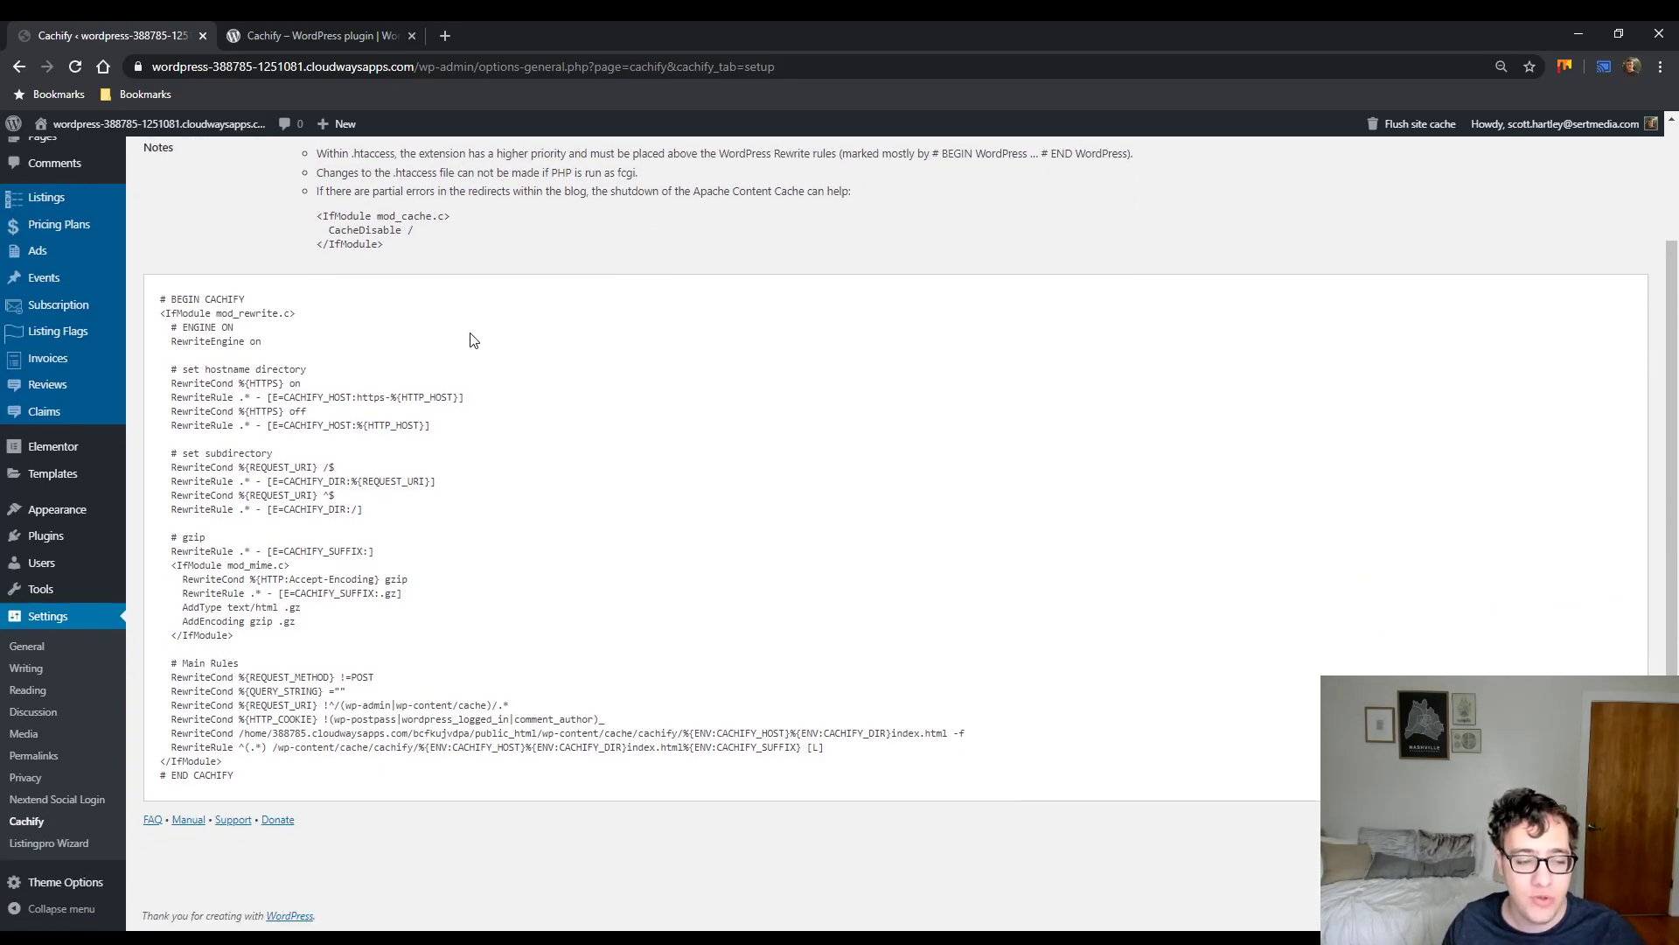
{"action": "scroll", "coordinate": [476, 341], "scroll_direction": "up", "scroll_amount": 2}
Step: Read the HDD cache expiration note in the Cachify settings and the plugin page's FAQ answer about the missing expiration option
{"action": "left_click", "coordinate": [172, 200]}
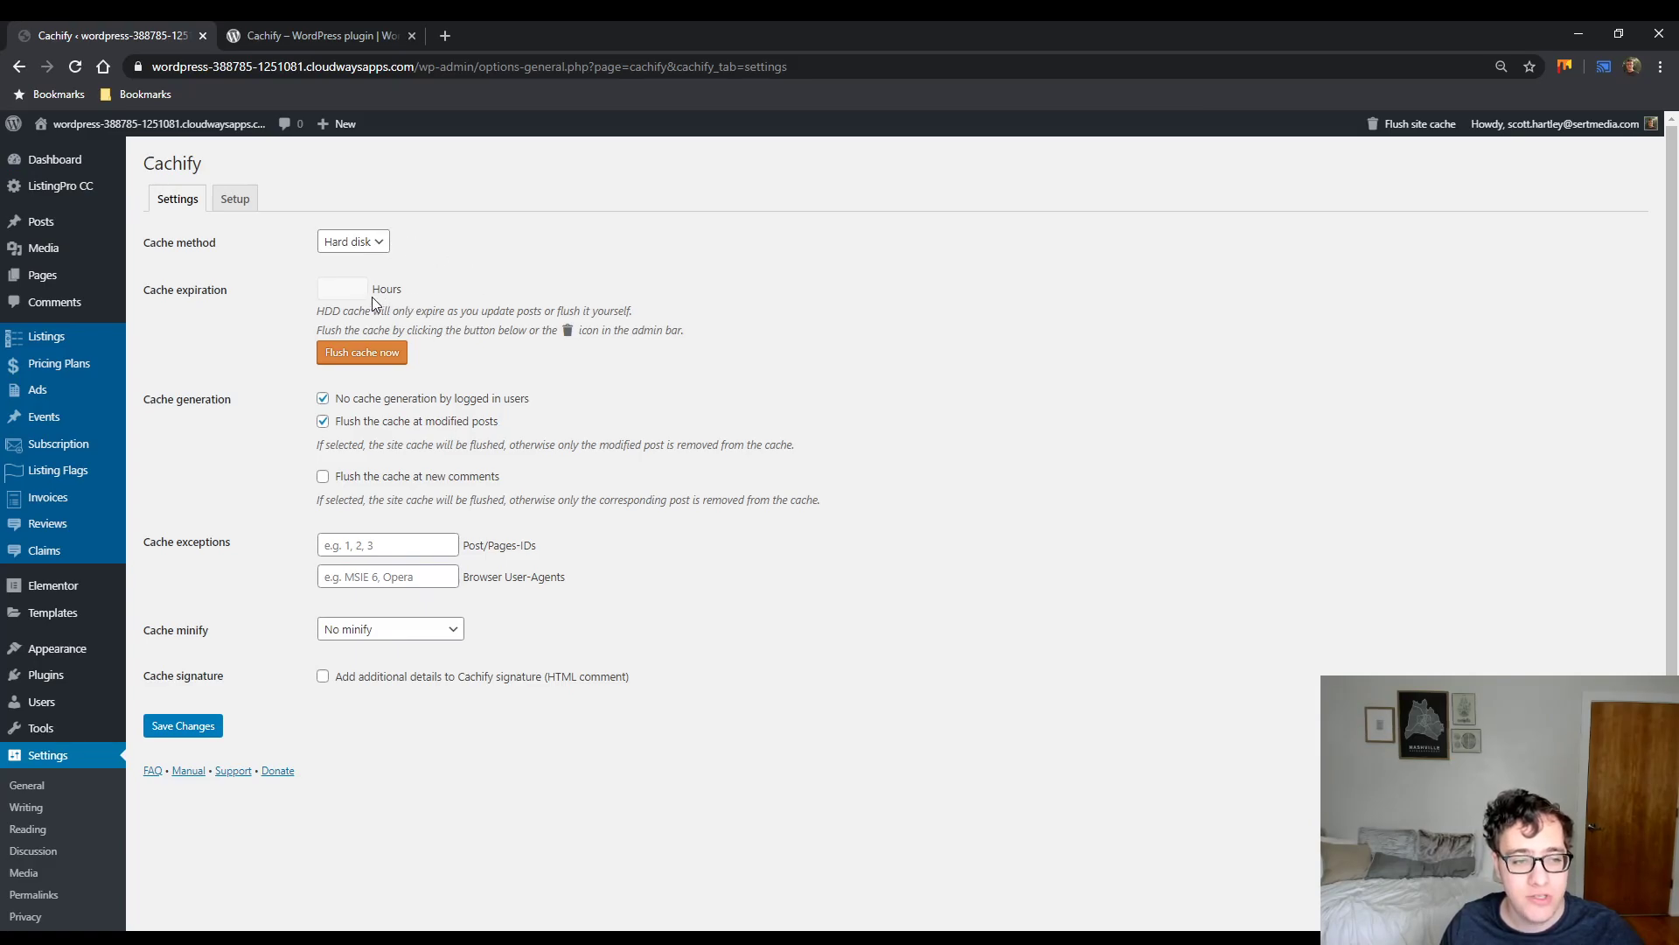
{"action": "left_click_drag", "start_coordinate": [313, 311], "coordinate": [547, 311]}
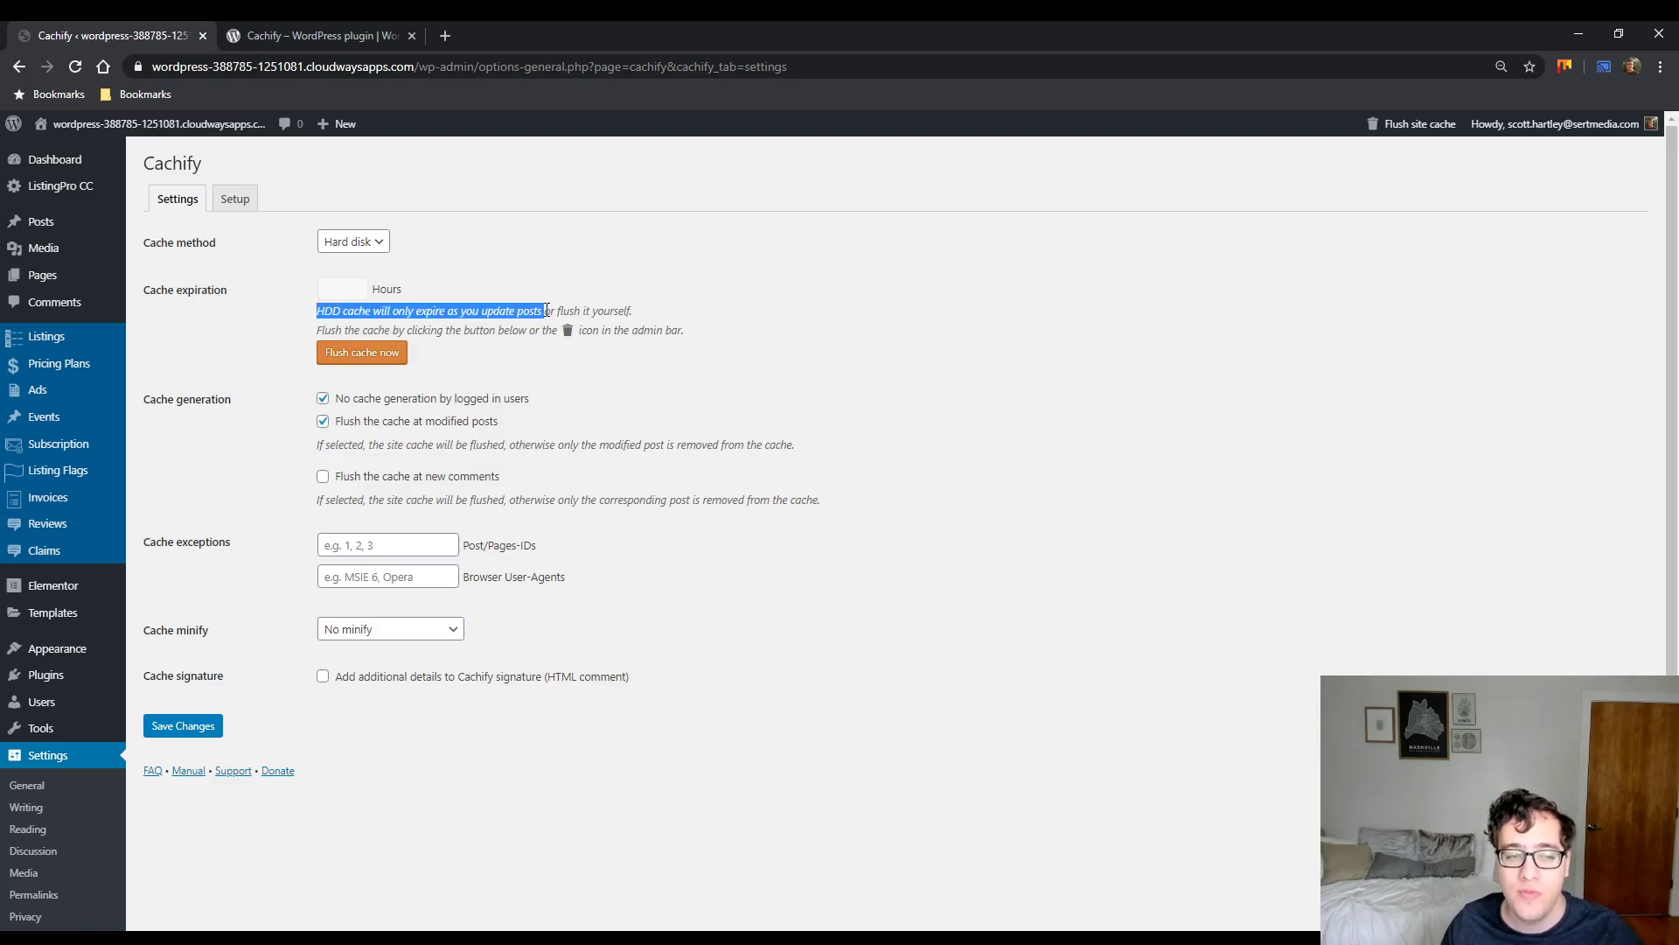
{"action": "left_click", "coordinate": [321, 26]}
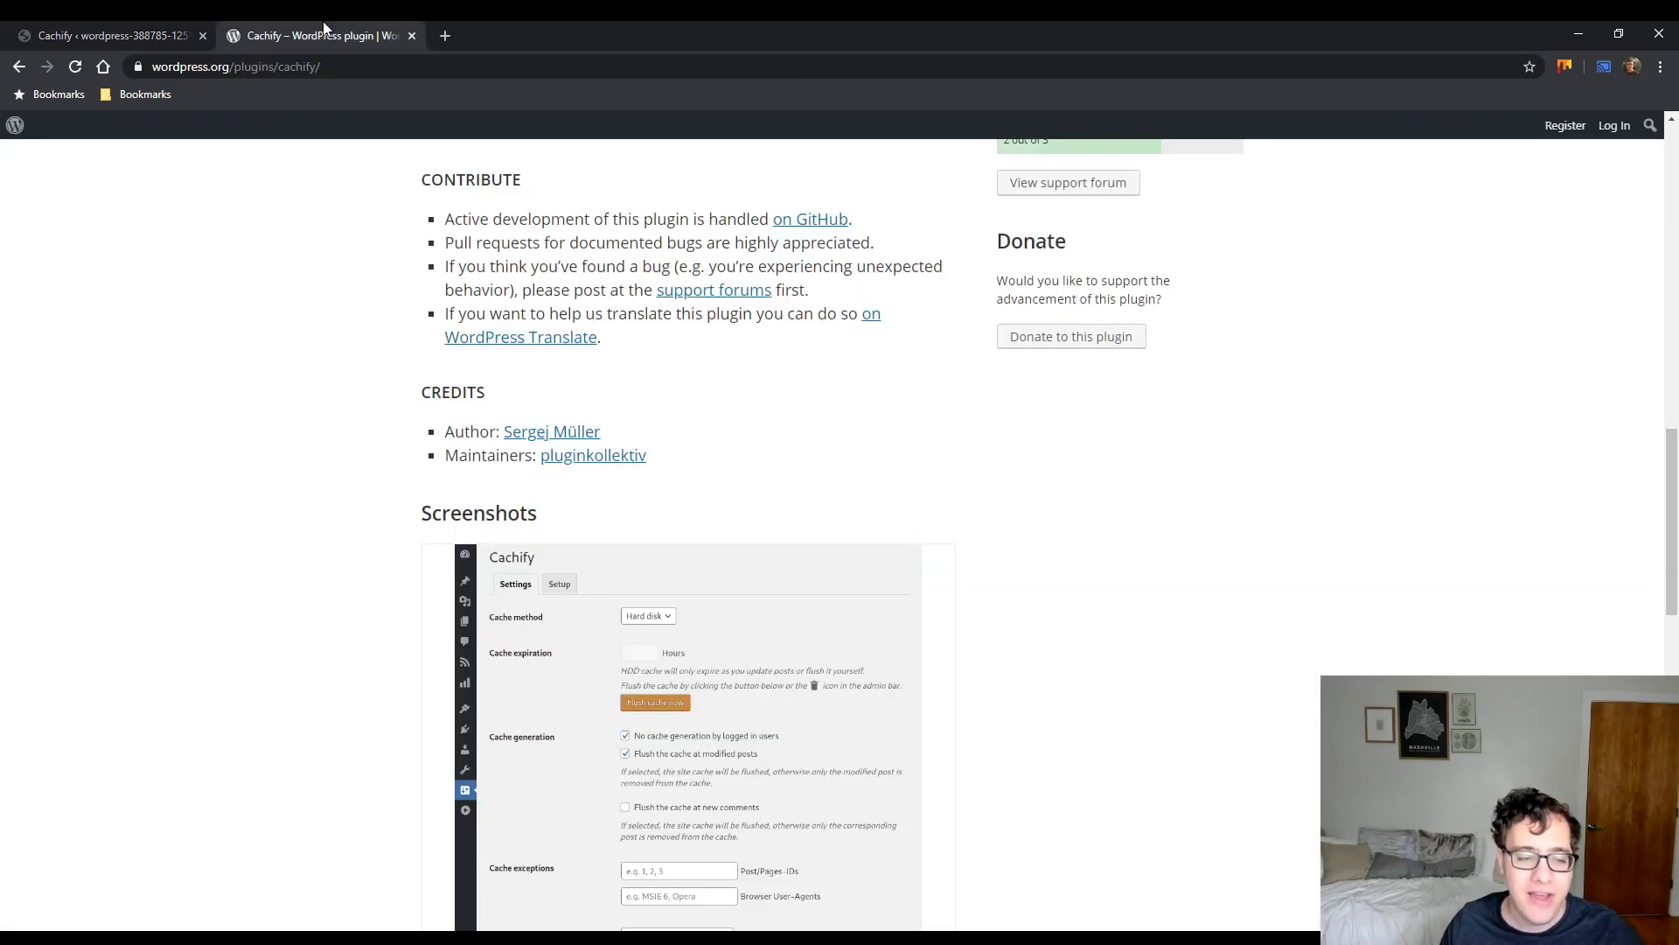
{"action": "scroll", "coordinate": [235, 400], "scroll_direction": "down", "scroll_amount": 4}
{"action": "scroll", "coordinate": [234, 400], "scroll_direction": "down", "scroll_amount": 6}
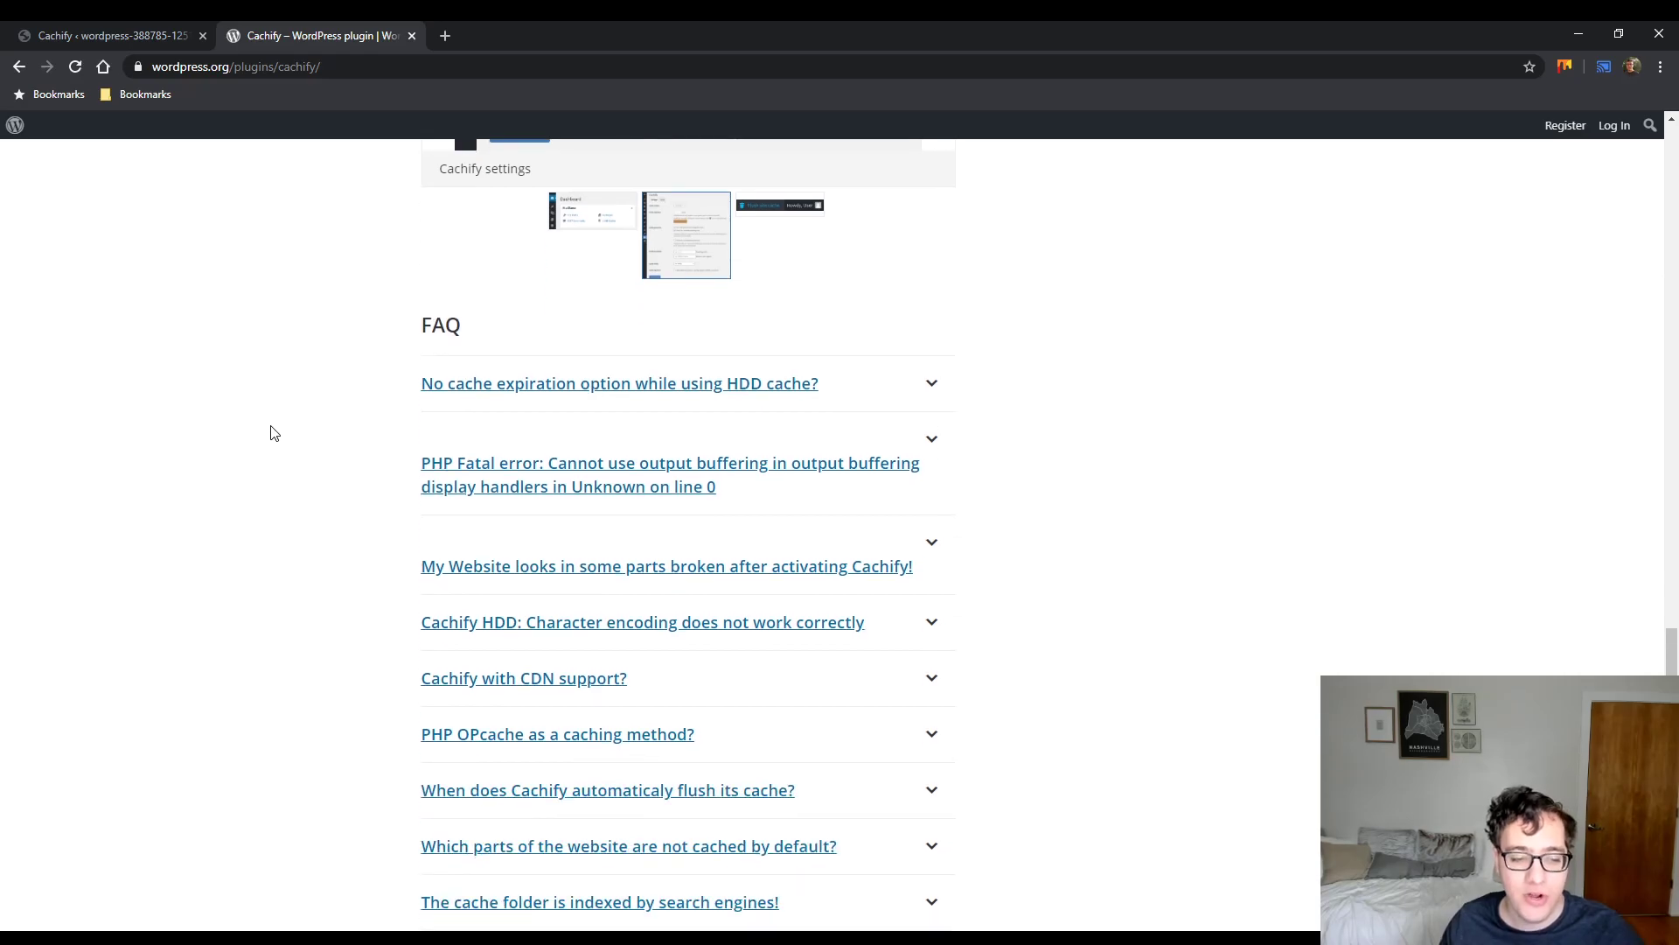
{"action": "left_click", "coordinate": [595, 391]}
{"action": "scroll", "coordinate": [391, 416], "scroll_direction": "up", "scroll_amount": 3}
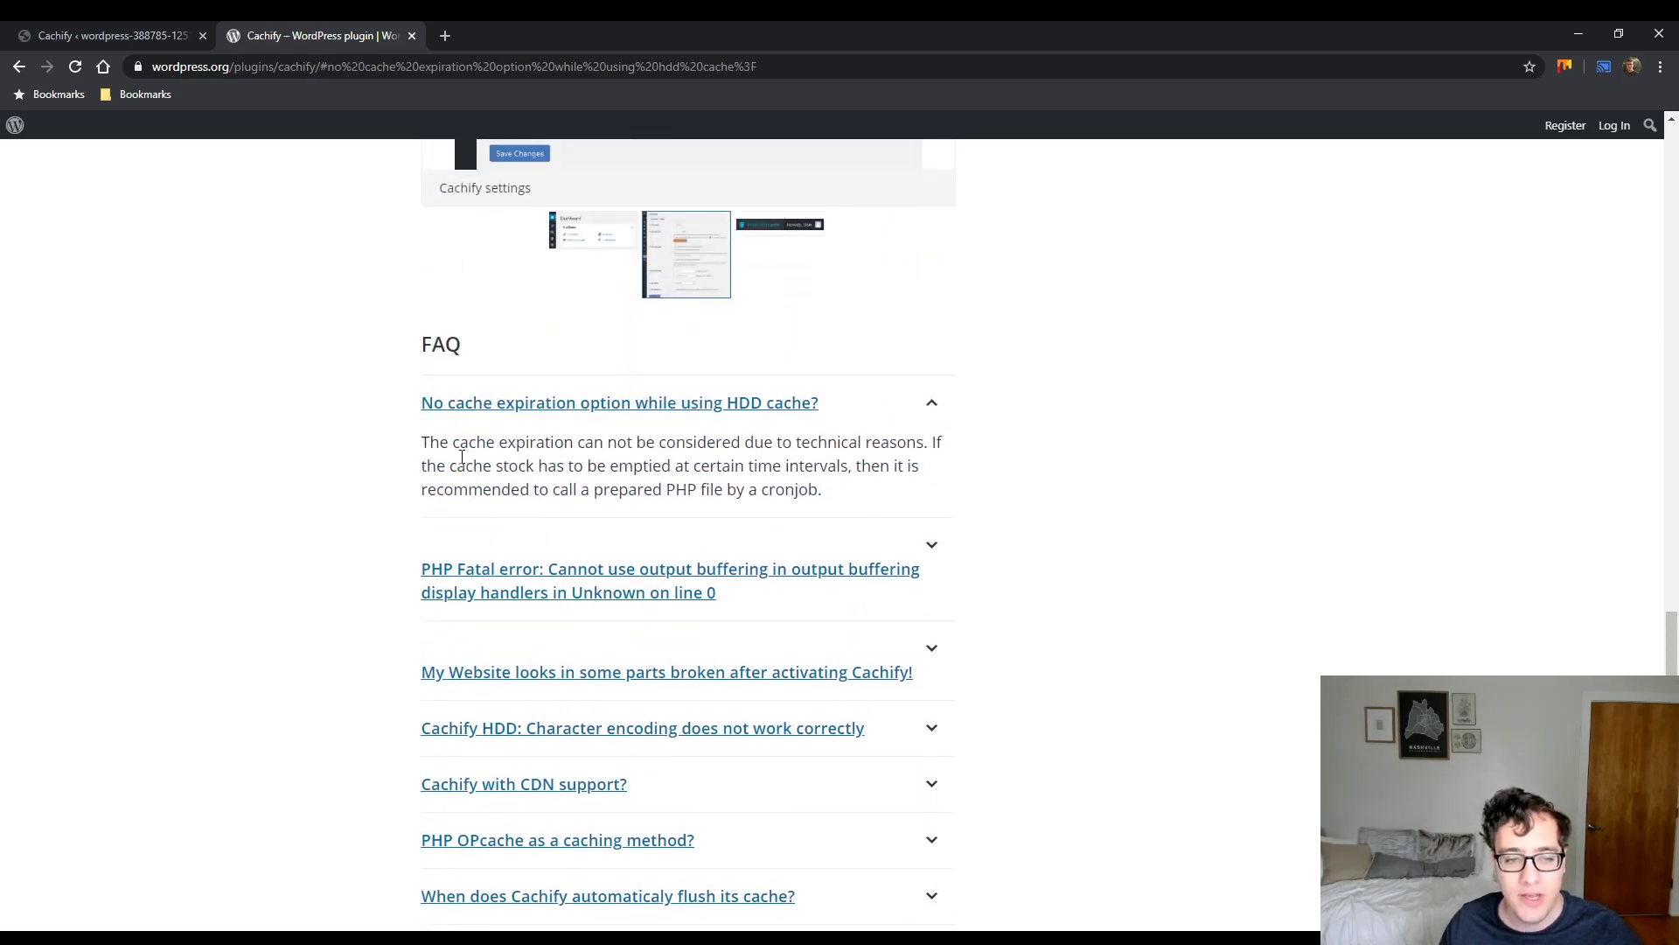
{"action": "left_click_drag", "start_coordinate": [420, 344], "coordinate": [620, 464]}
{"action": "left_click", "coordinate": [646, 468]}
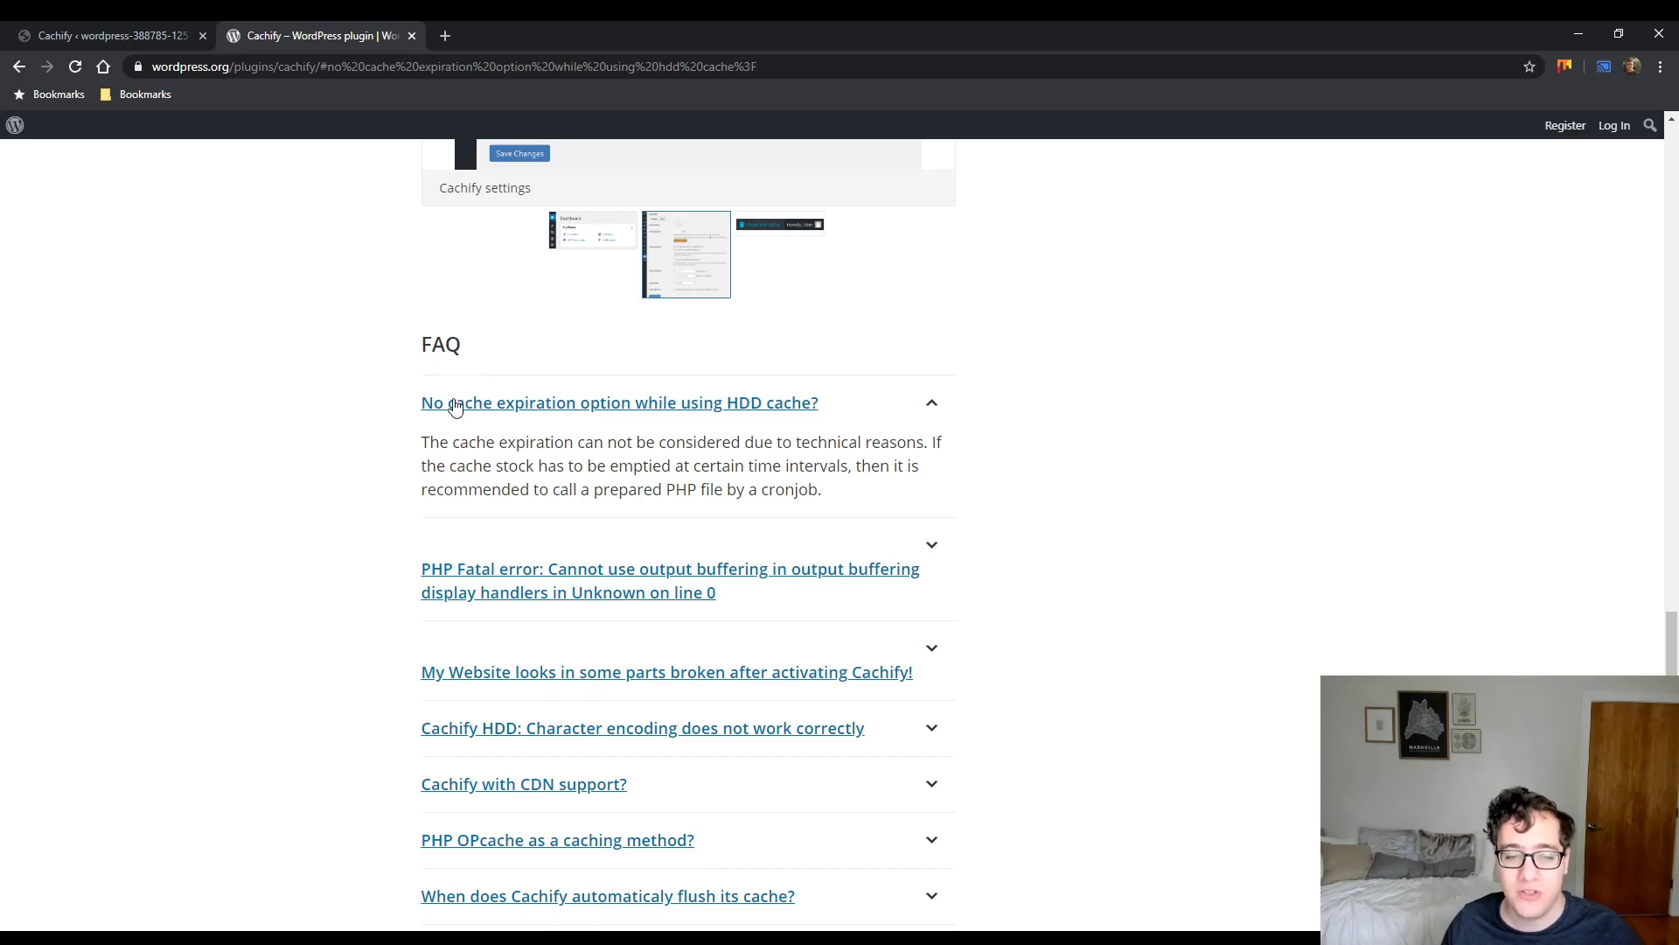
{"action": "left_click_drag", "start_coordinate": [866, 488], "coordinate": [677, 488]}
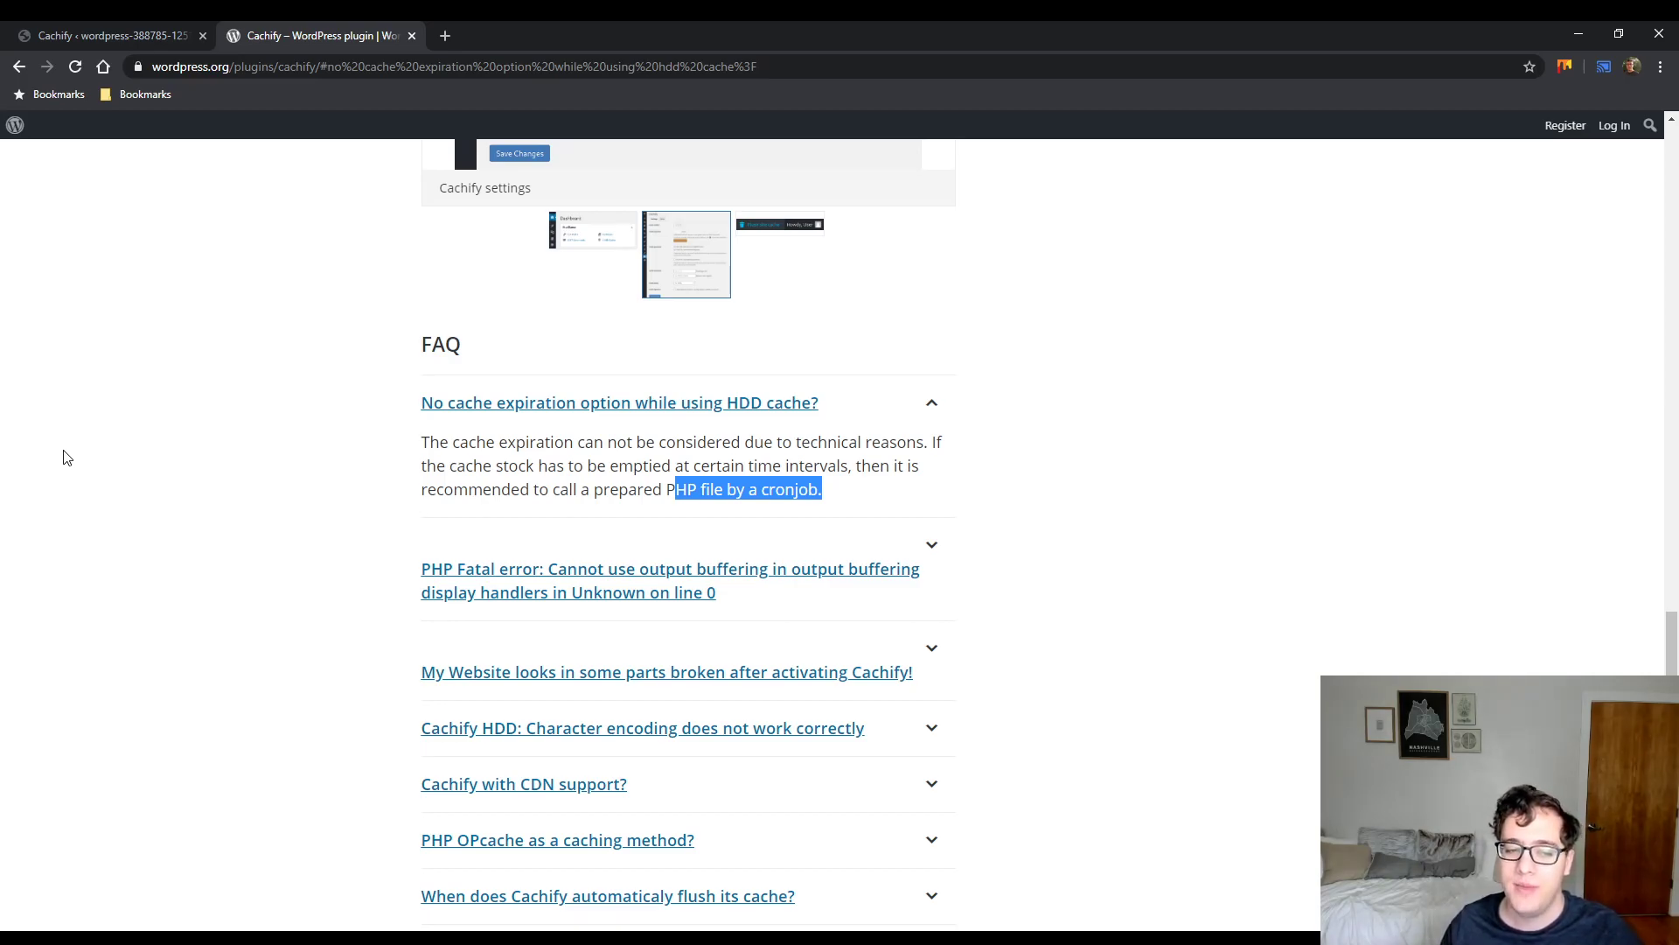
{"action": "scroll", "coordinate": [394, 480], "scroll_direction": "down", "scroll_amount": 3}
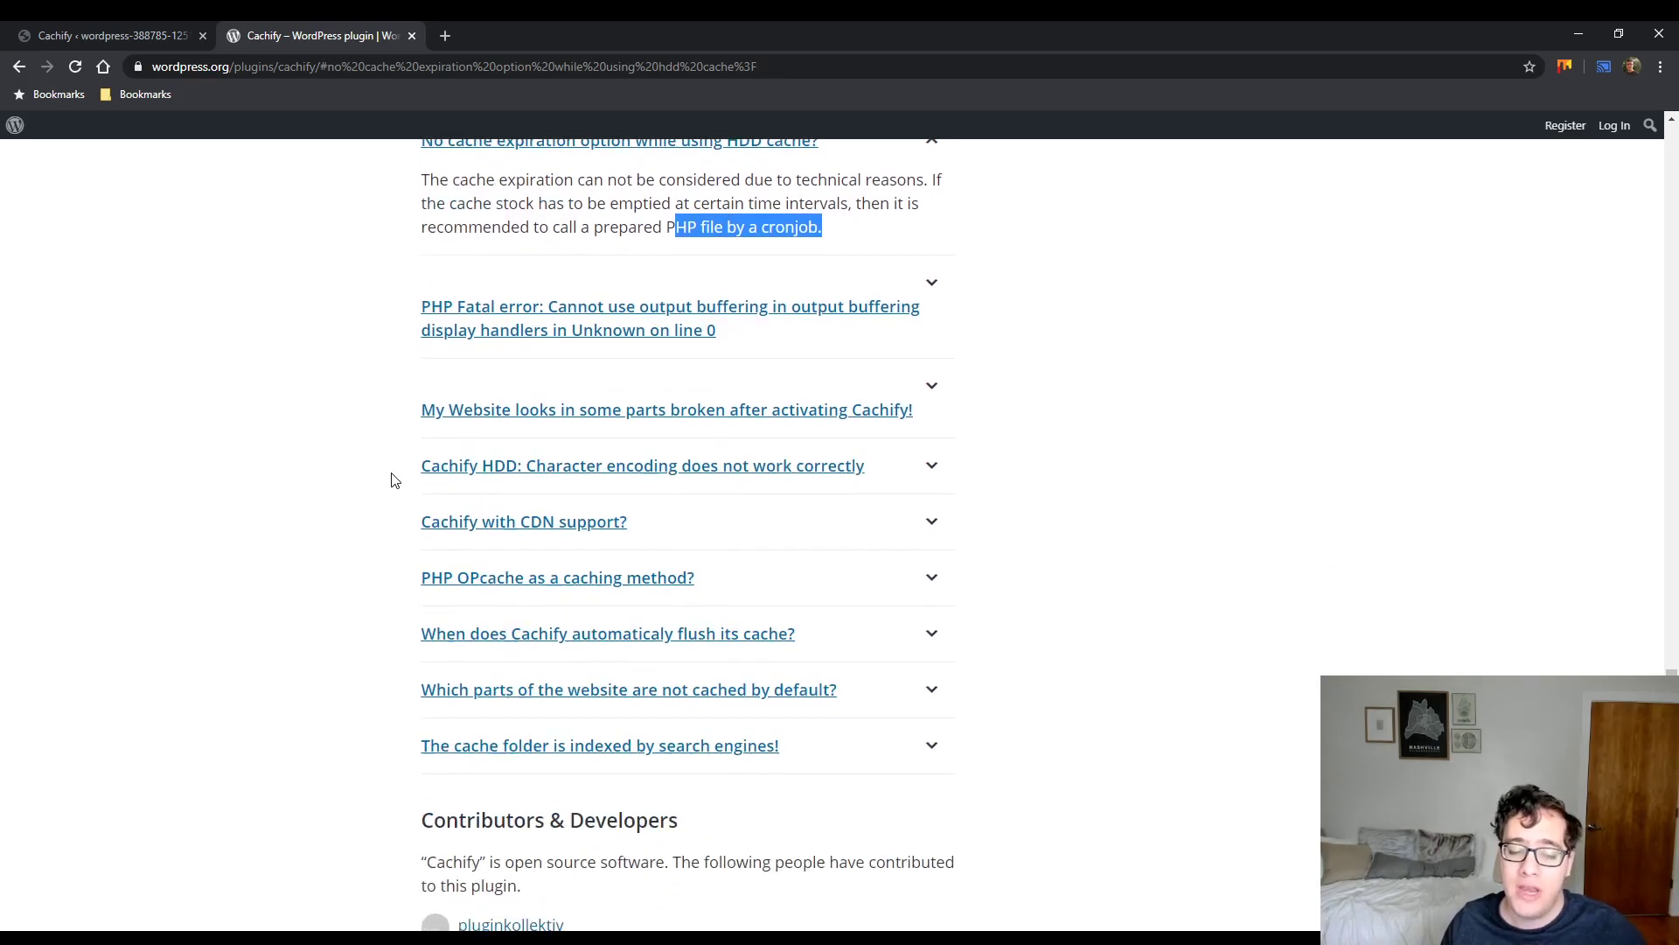
{"action": "scroll", "coordinate": [385, 477], "scroll_direction": "down", "scroll_amount": 2}
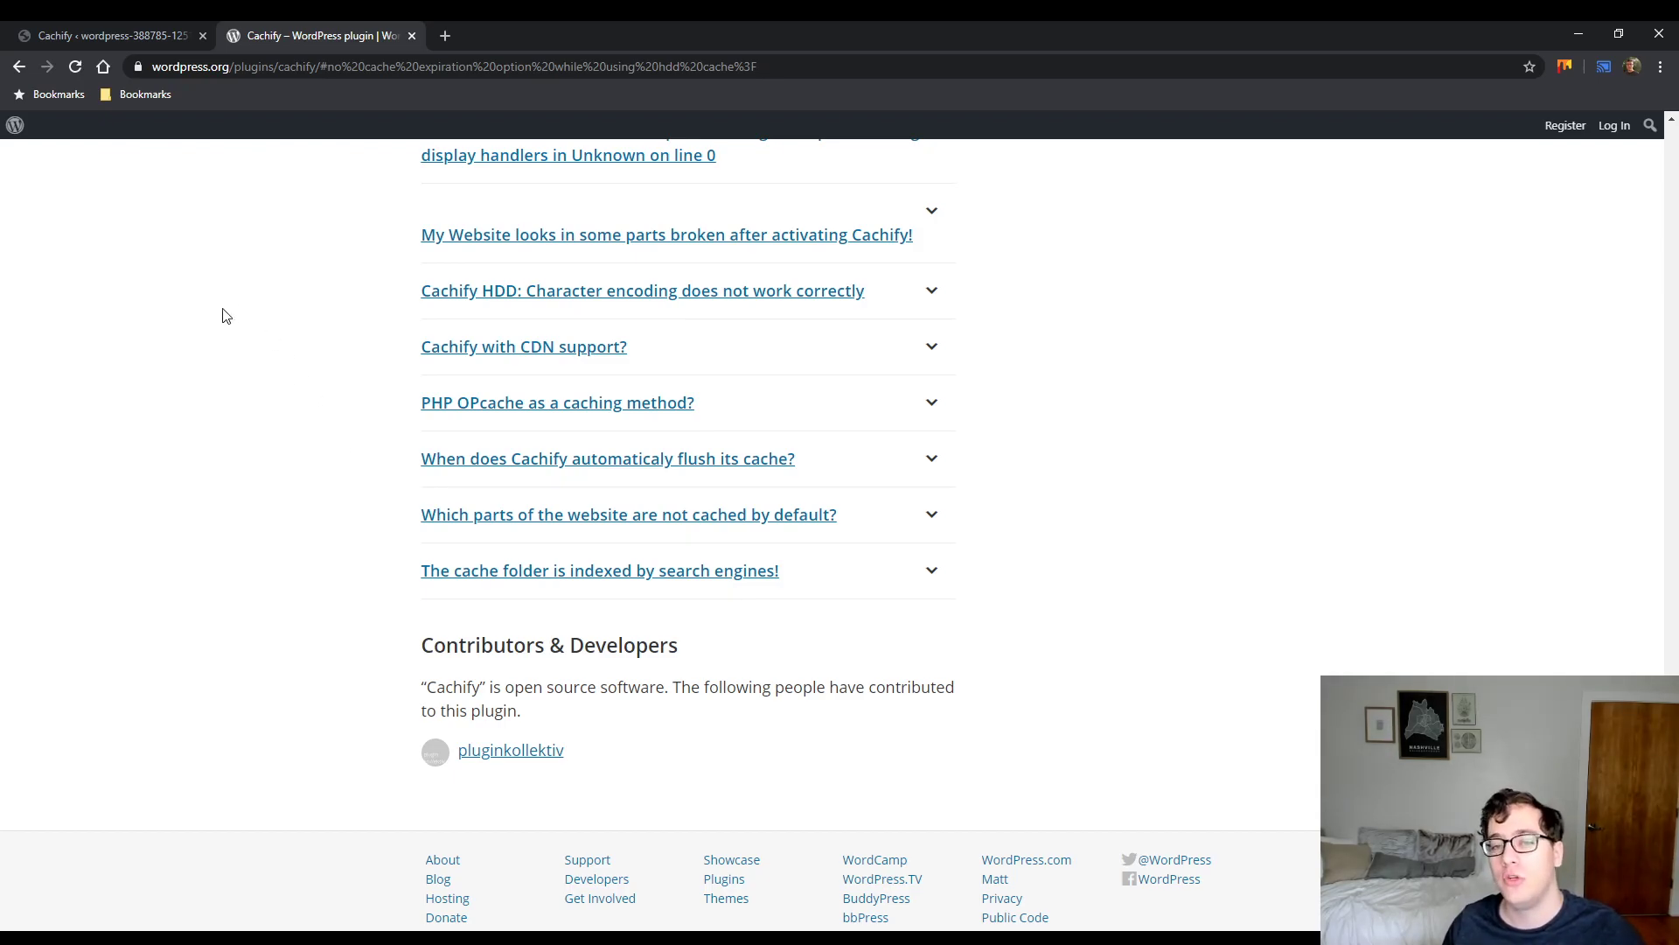
Step: Return to the site's Cachify settings and turn off flushing the cache at modified posts
{"action": "left_click", "coordinate": [165, 32]}
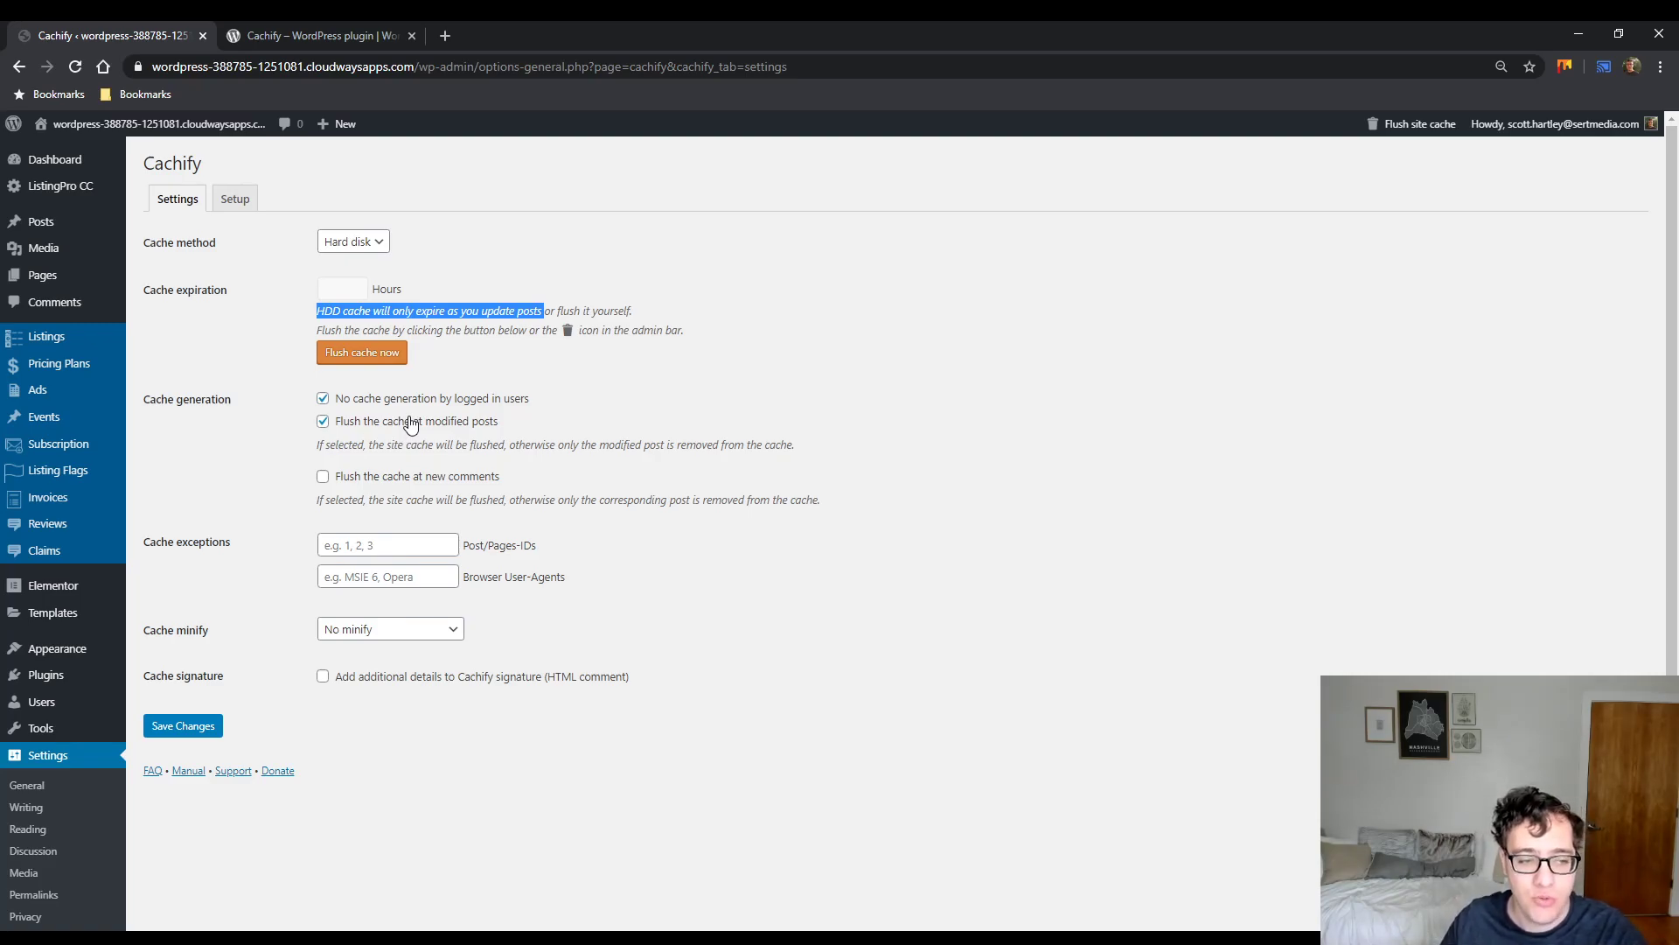
{"action": "scroll", "coordinate": [424, 420], "scroll_direction": "down", "scroll_amount": 1}
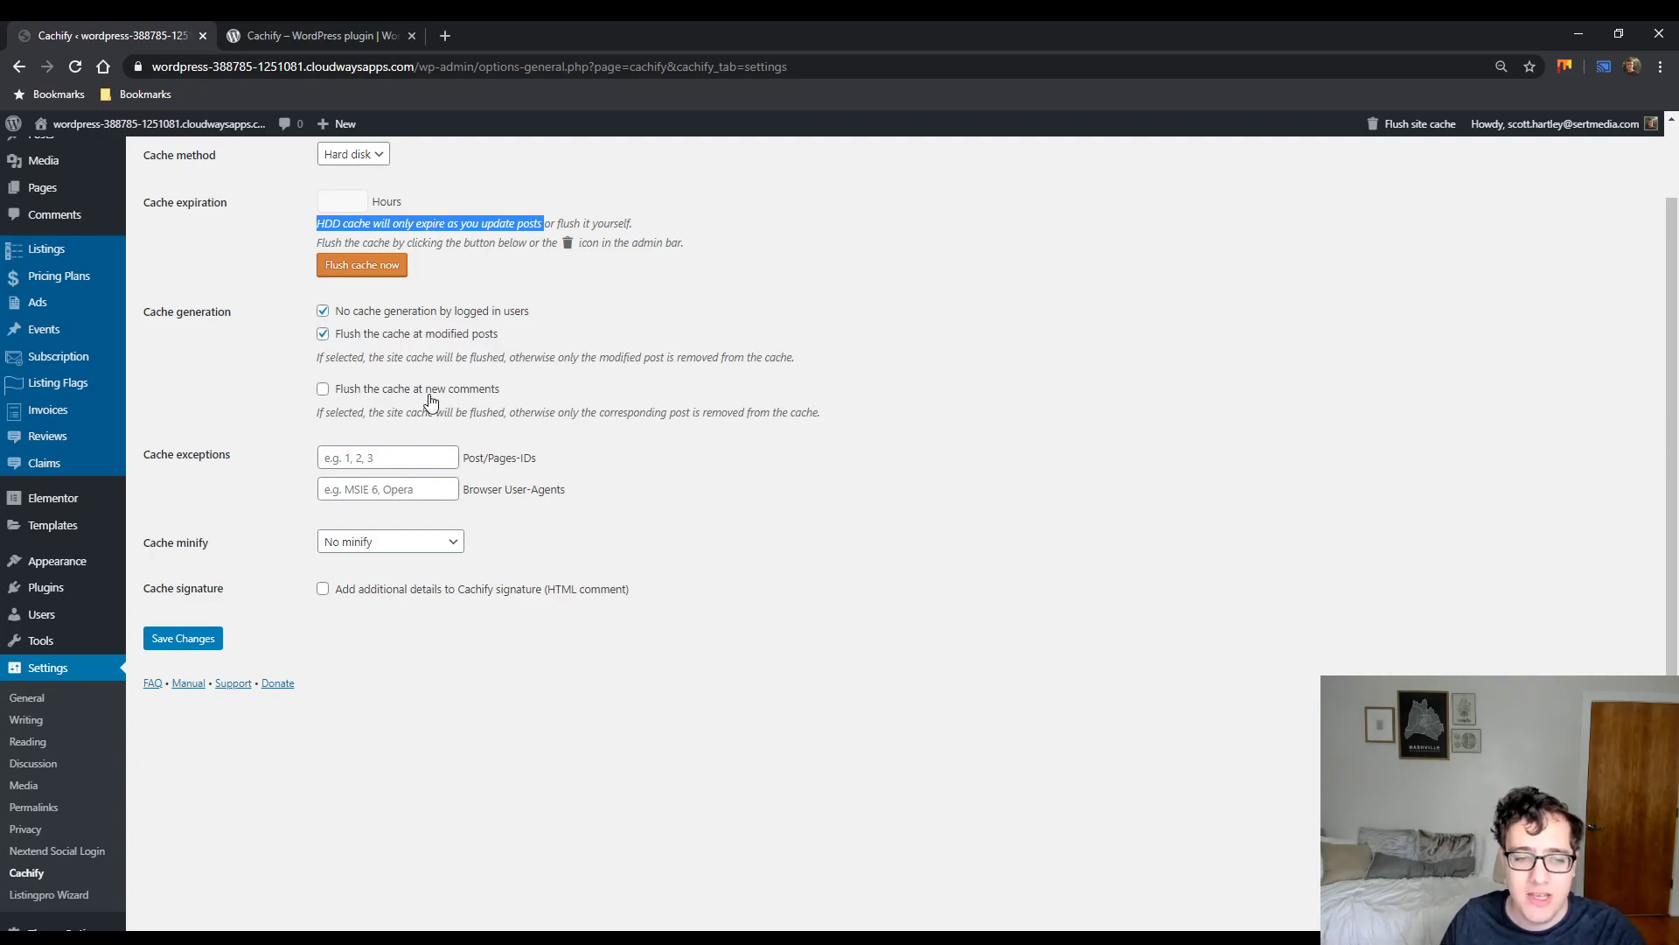
{"action": "left_click_drag", "start_coordinate": [343, 412], "coordinate": [350, 412]}
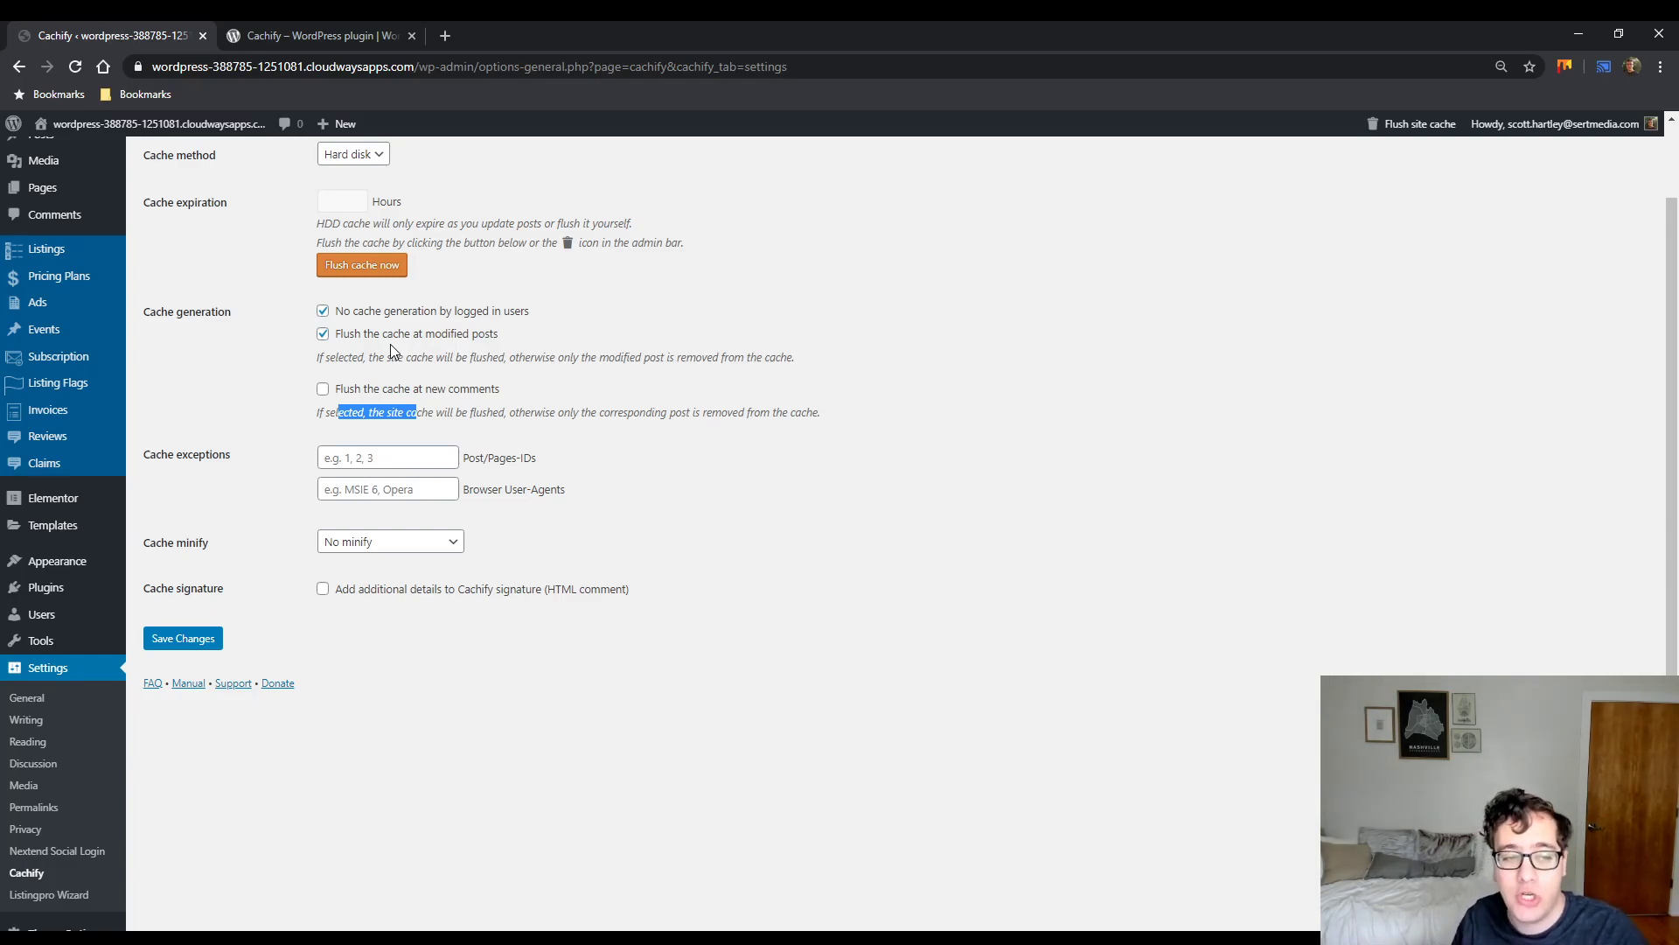
{"action": "left_click", "coordinate": [324, 335]}
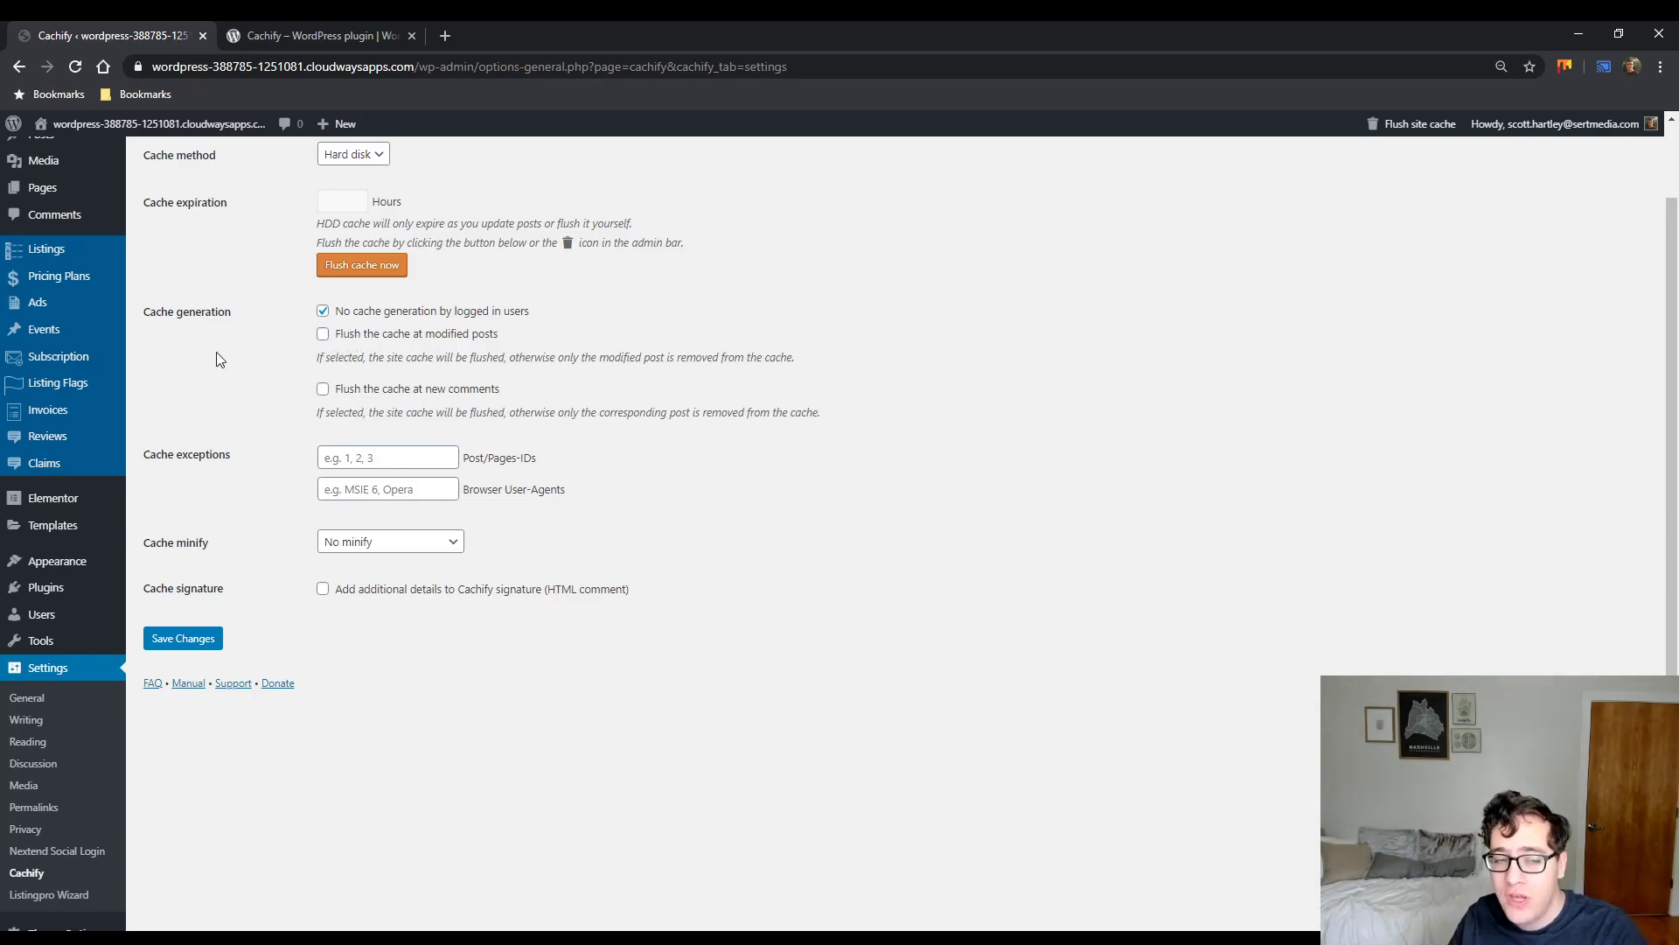
Step: Examine the cache exception fields for post/page IDs and browser user-agents, and the cache minify setting
{"action": "scroll", "coordinate": [223, 386], "scroll_direction": "up", "scroll_amount": 1}
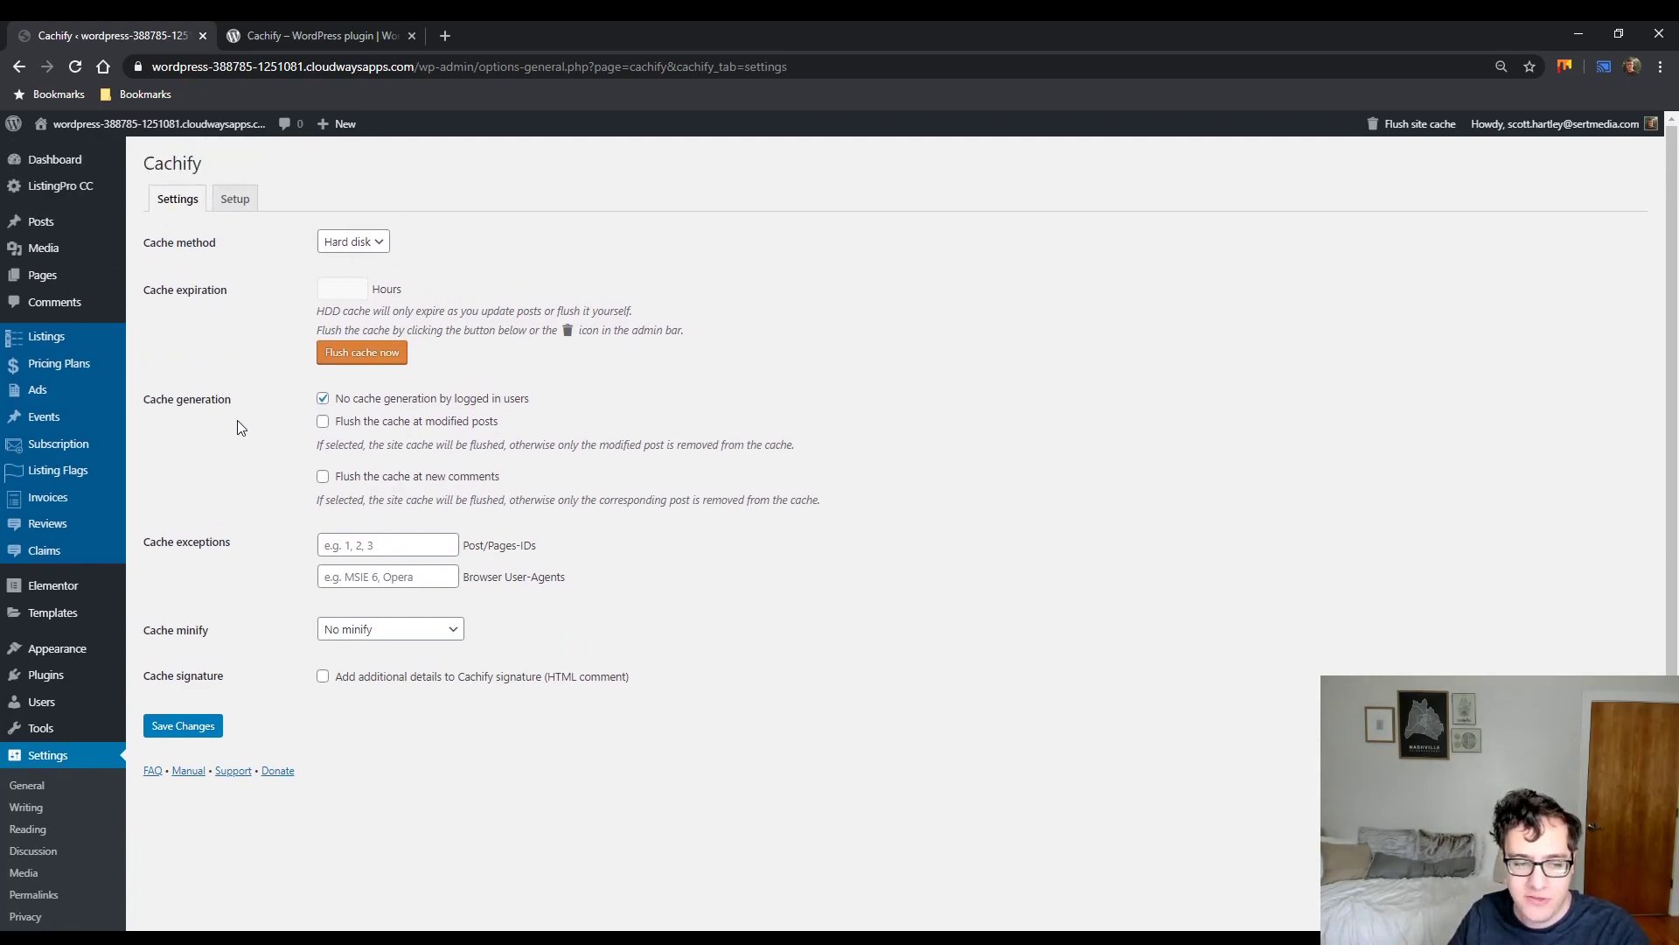
{"action": "left_click_drag", "start_coordinate": [274, 550], "coordinate": [177, 543]}
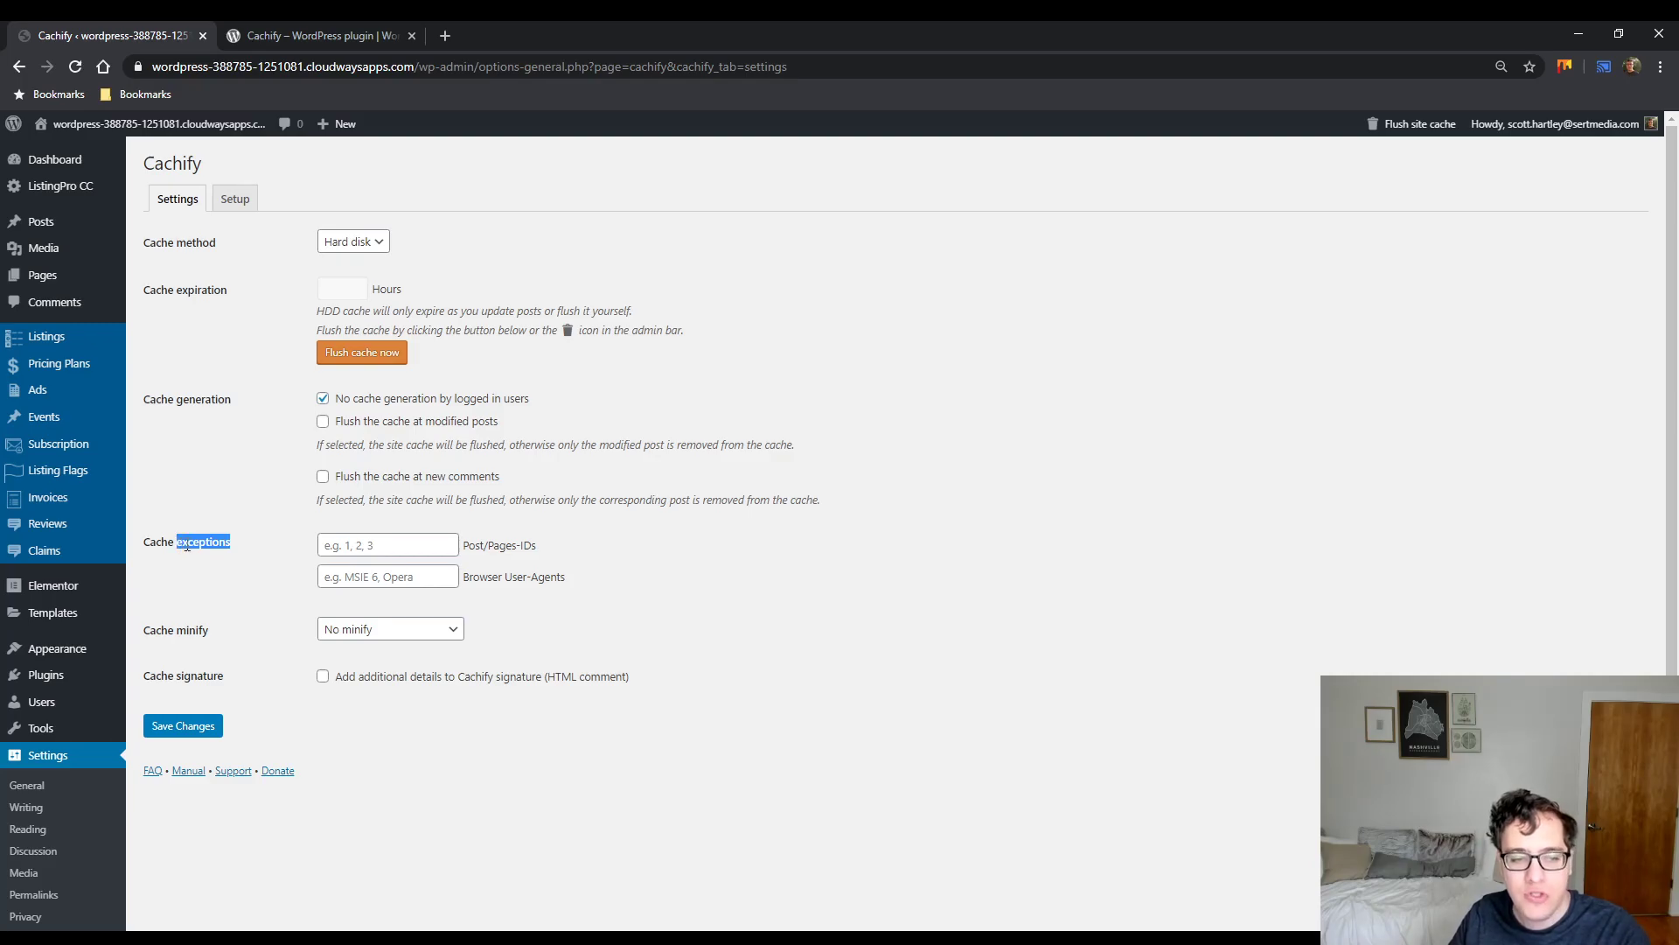
{"action": "left_click", "coordinate": [213, 561]}
{"action": "left_click", "coordinate": [368, 552]}
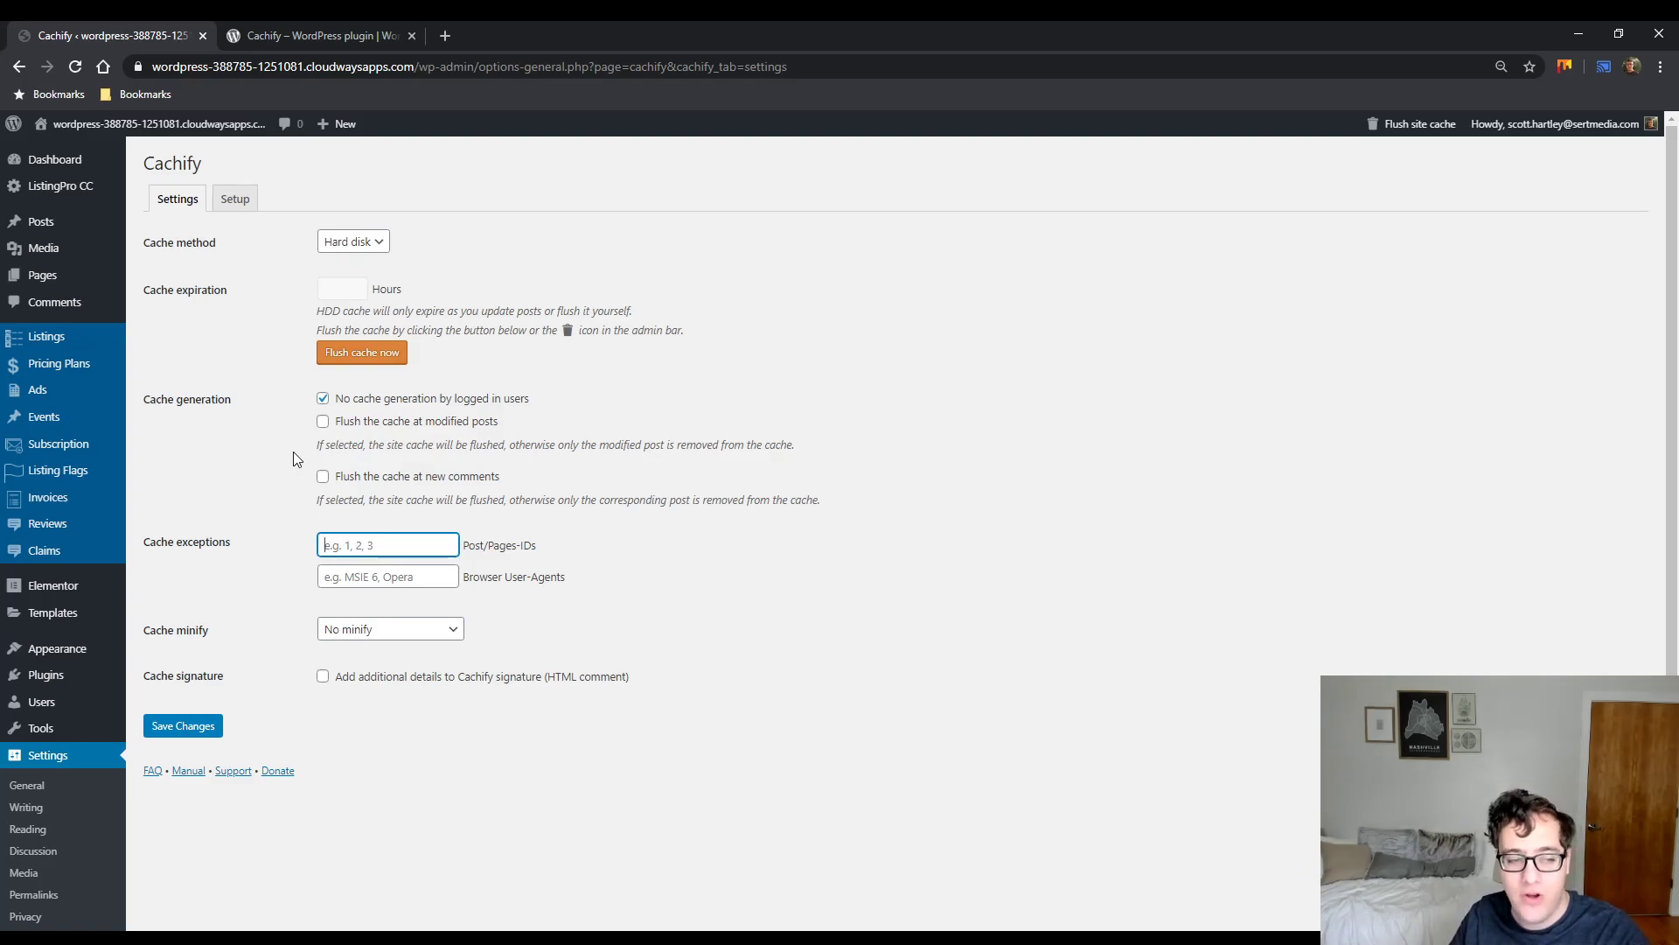
{"action": "left_click", "coordinate": [380, 567]}
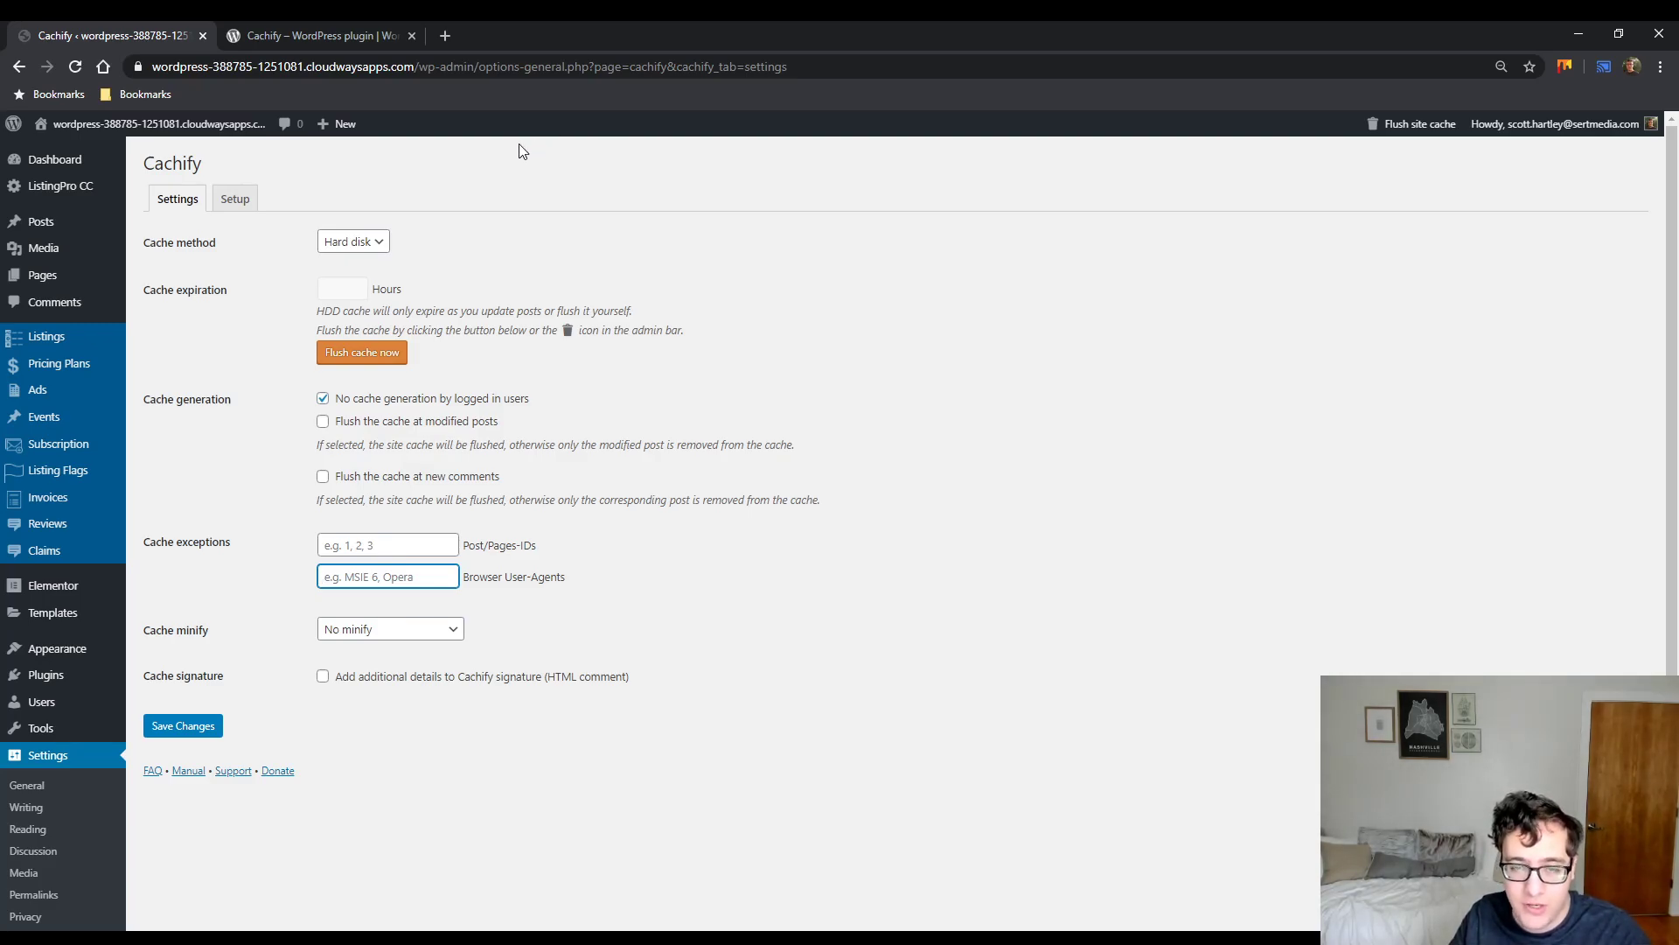
{"action": "scroll", "coordinate": [624, 316], "scroll_direction": "down", "scroll_amount": 2}
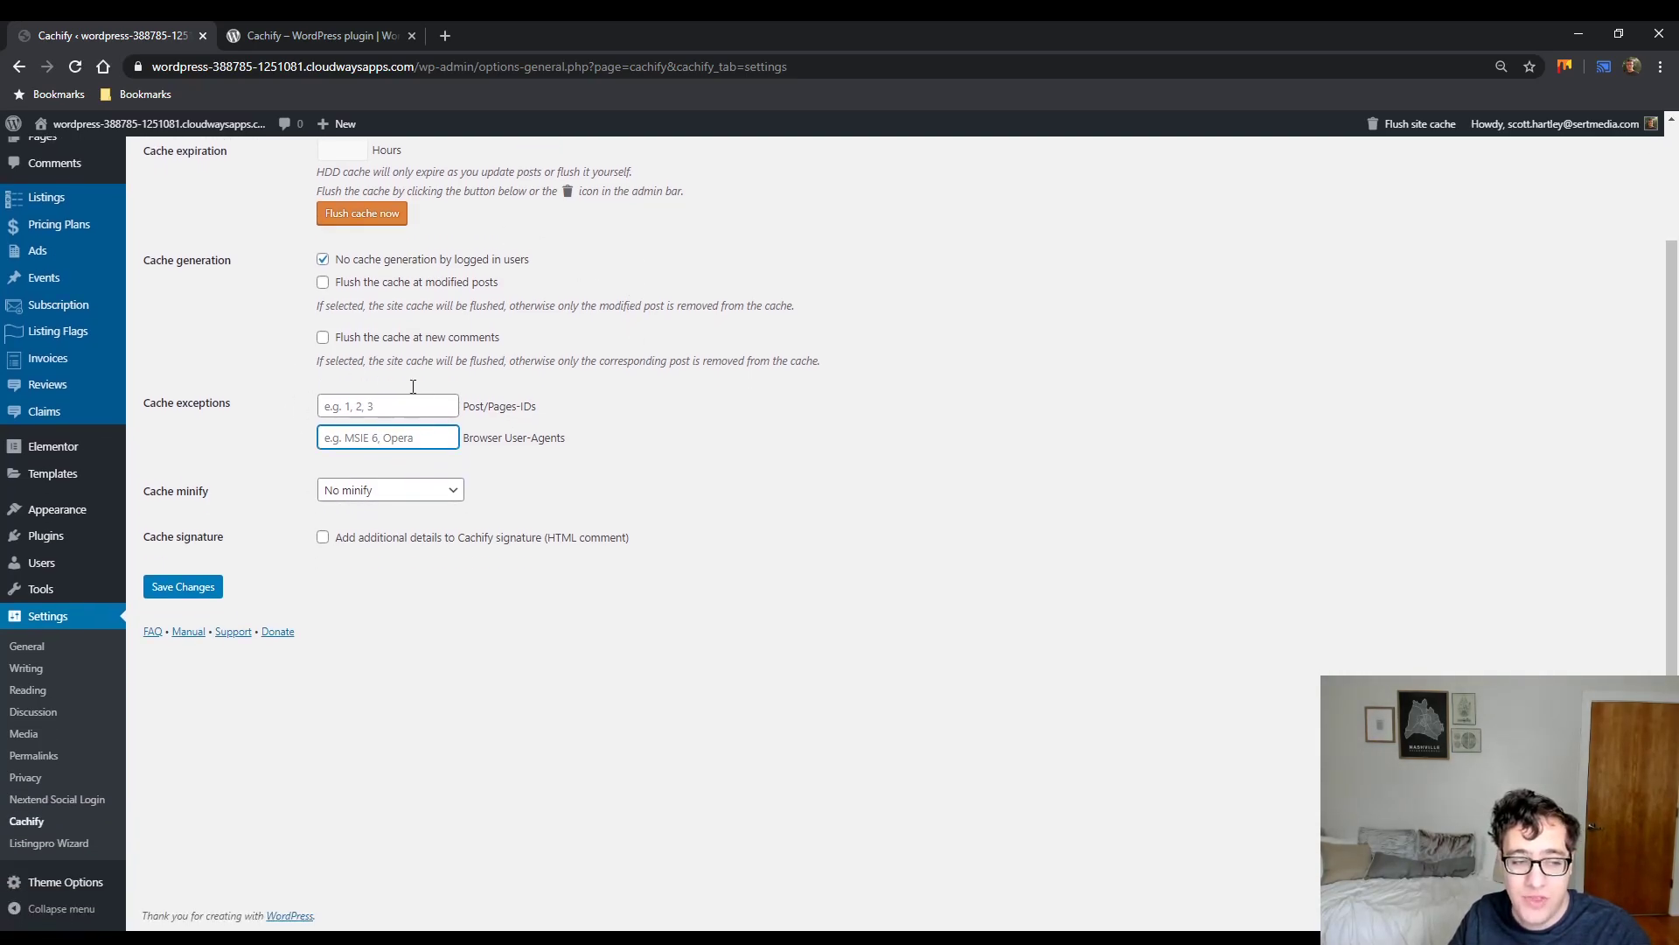
{"action": "left_click_drag", "start_coordinate": [587, 421], "coordinate": [479, 472]}
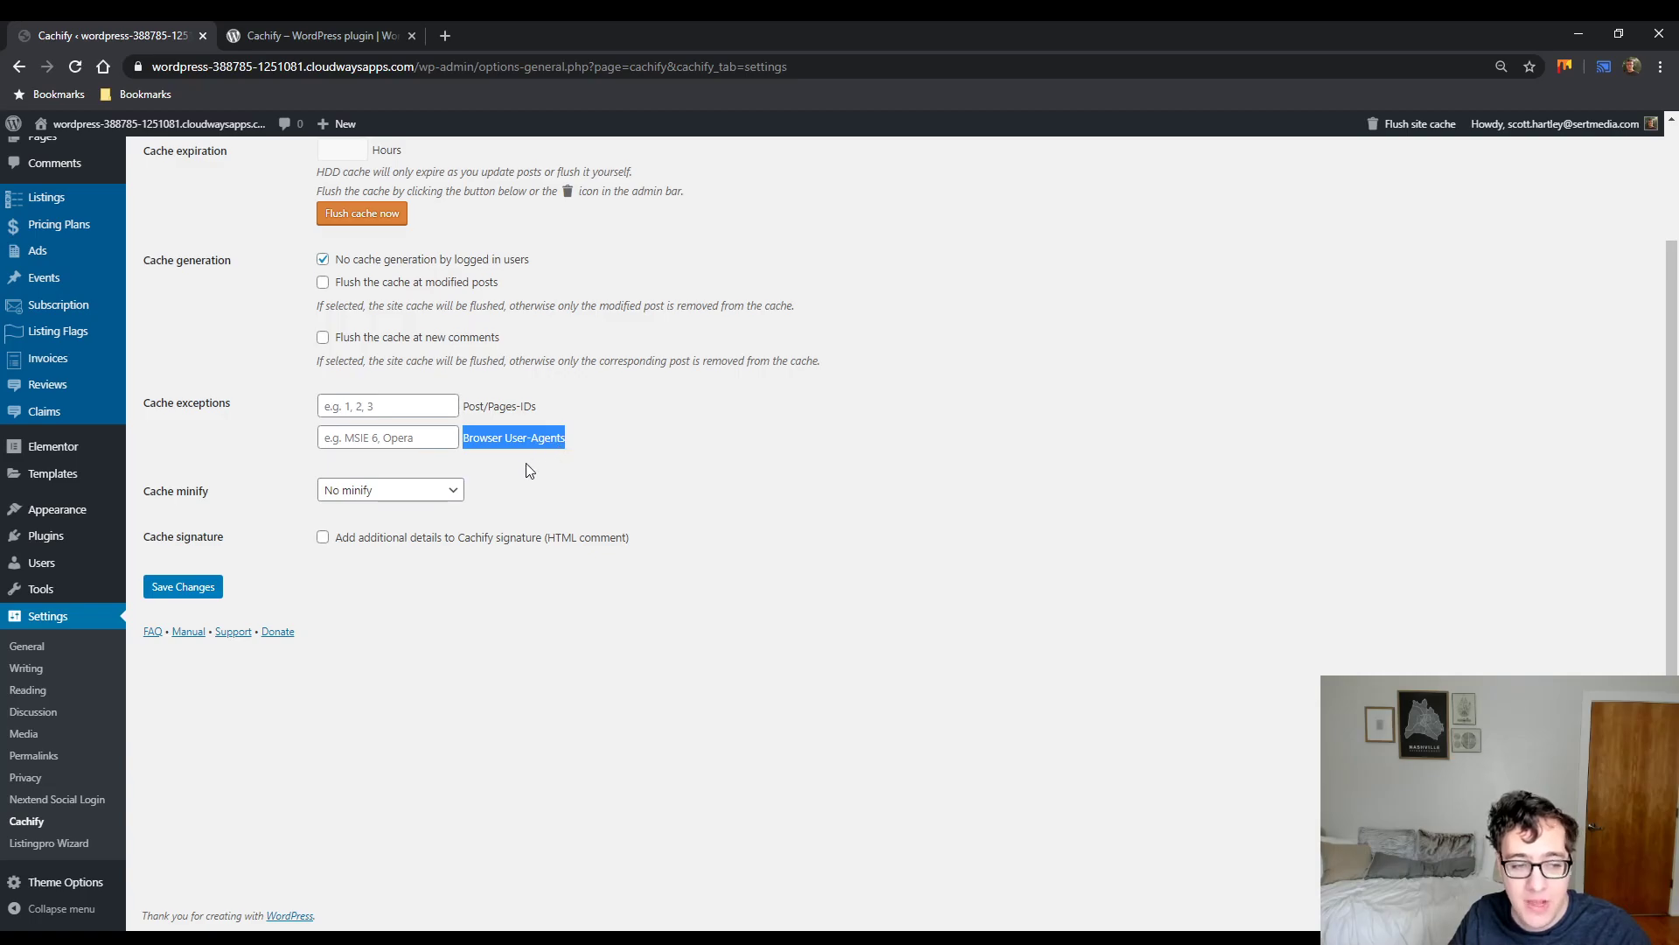
{"action": "left_click", "coordinate": [440, 491]}
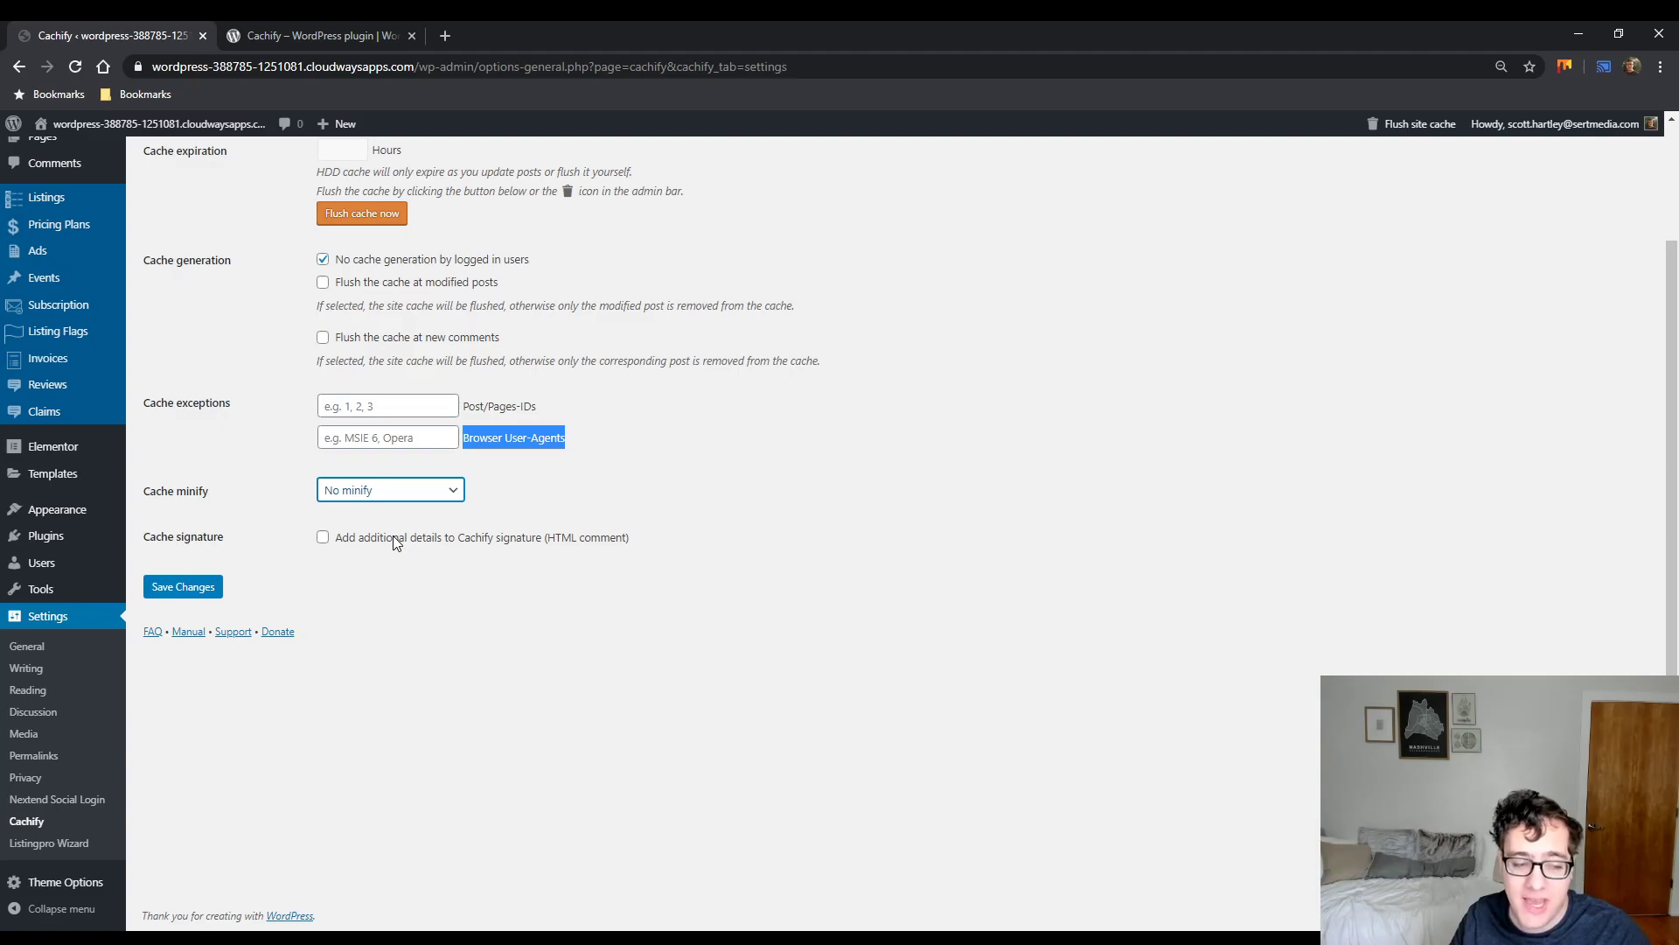
{"action": "left_click", "coordinate": [601, 483]}
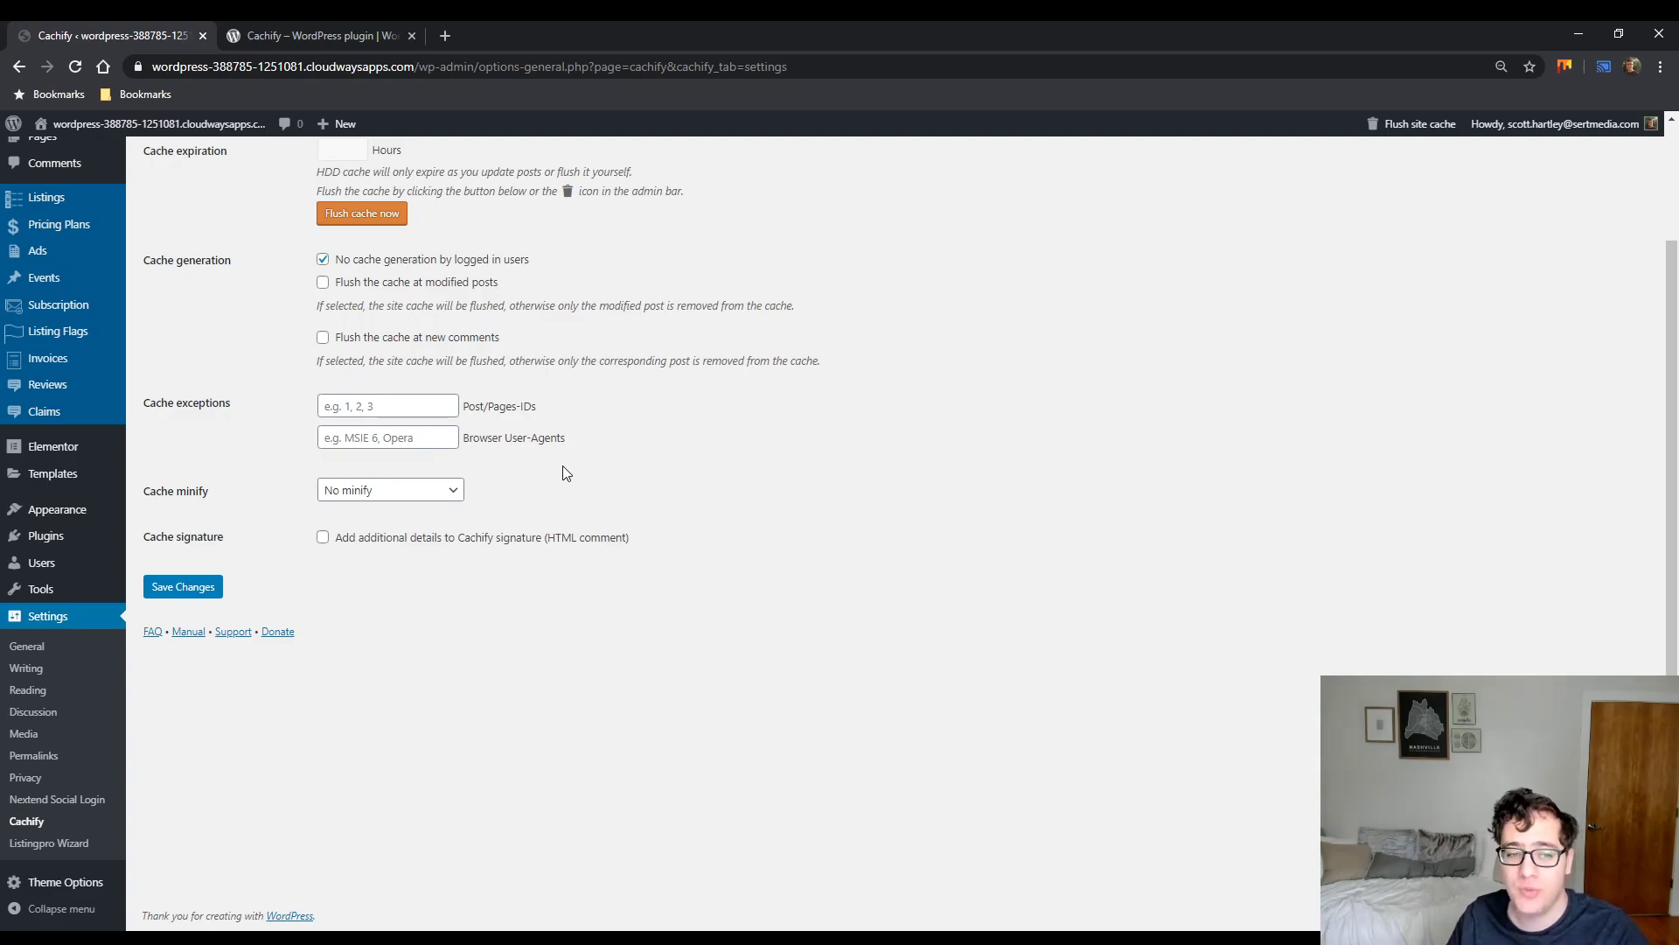
{"action": "left_click", "coordinate": [411, 497]}
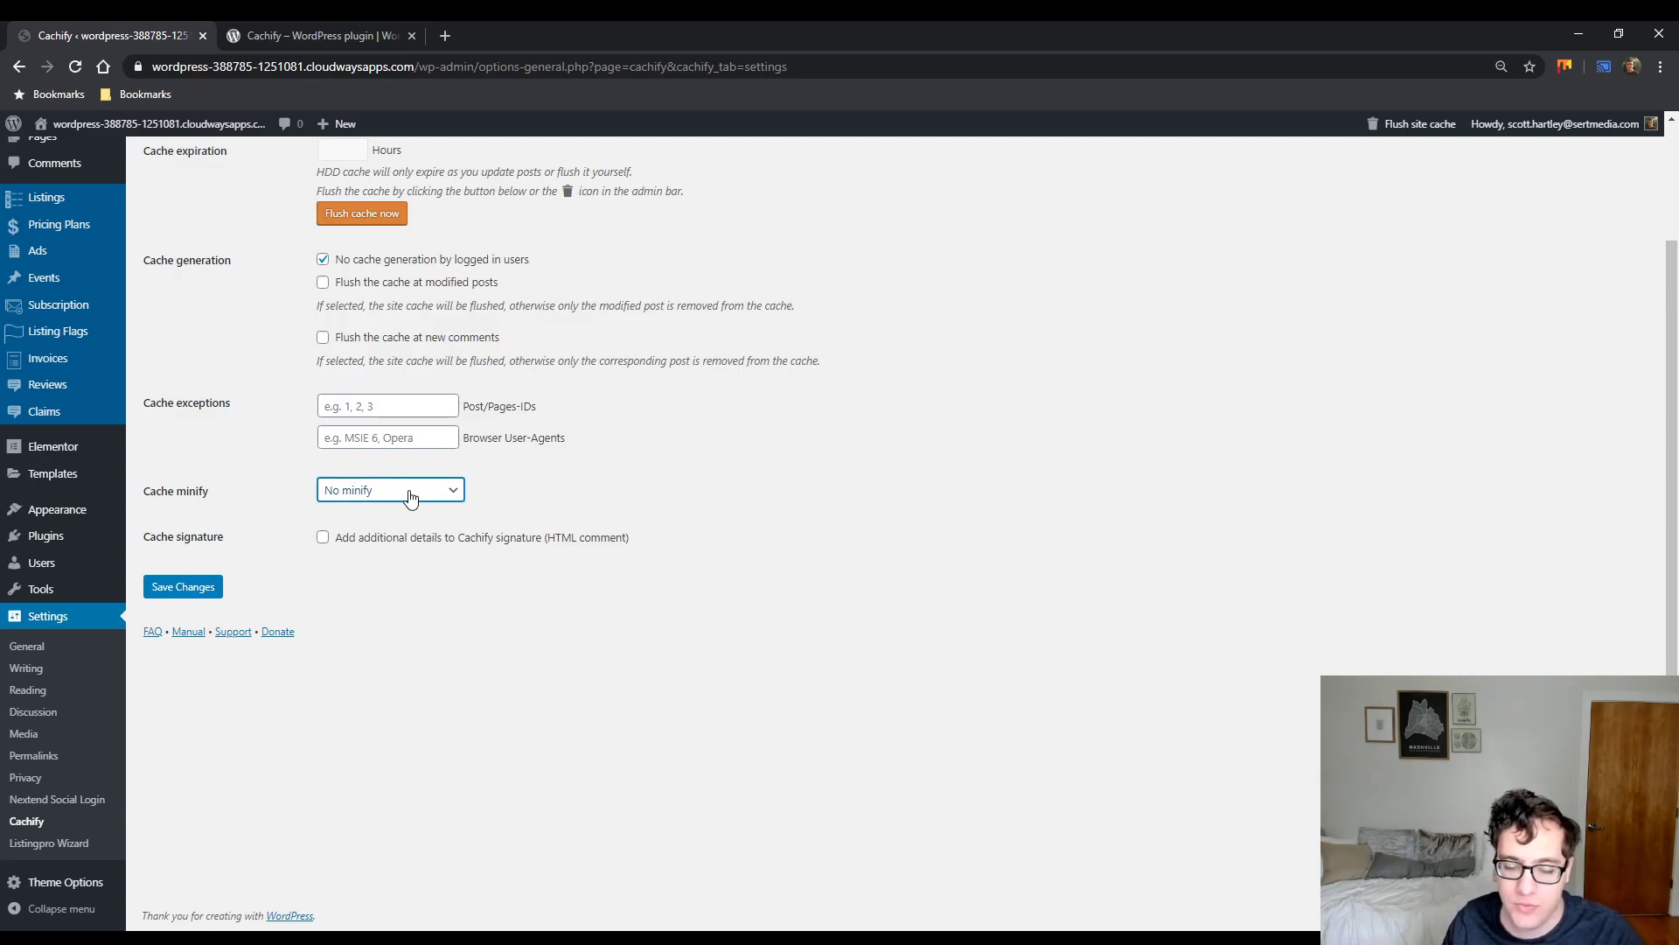
Step: Enable additional details in the Cachify signature HTML comment and save the settings
{"action": "left_click_drag", "start_coordinate": [232, 536], "coordinate": [187, 524]}
{"action": "left_click", "coordinate": [444, 542]}
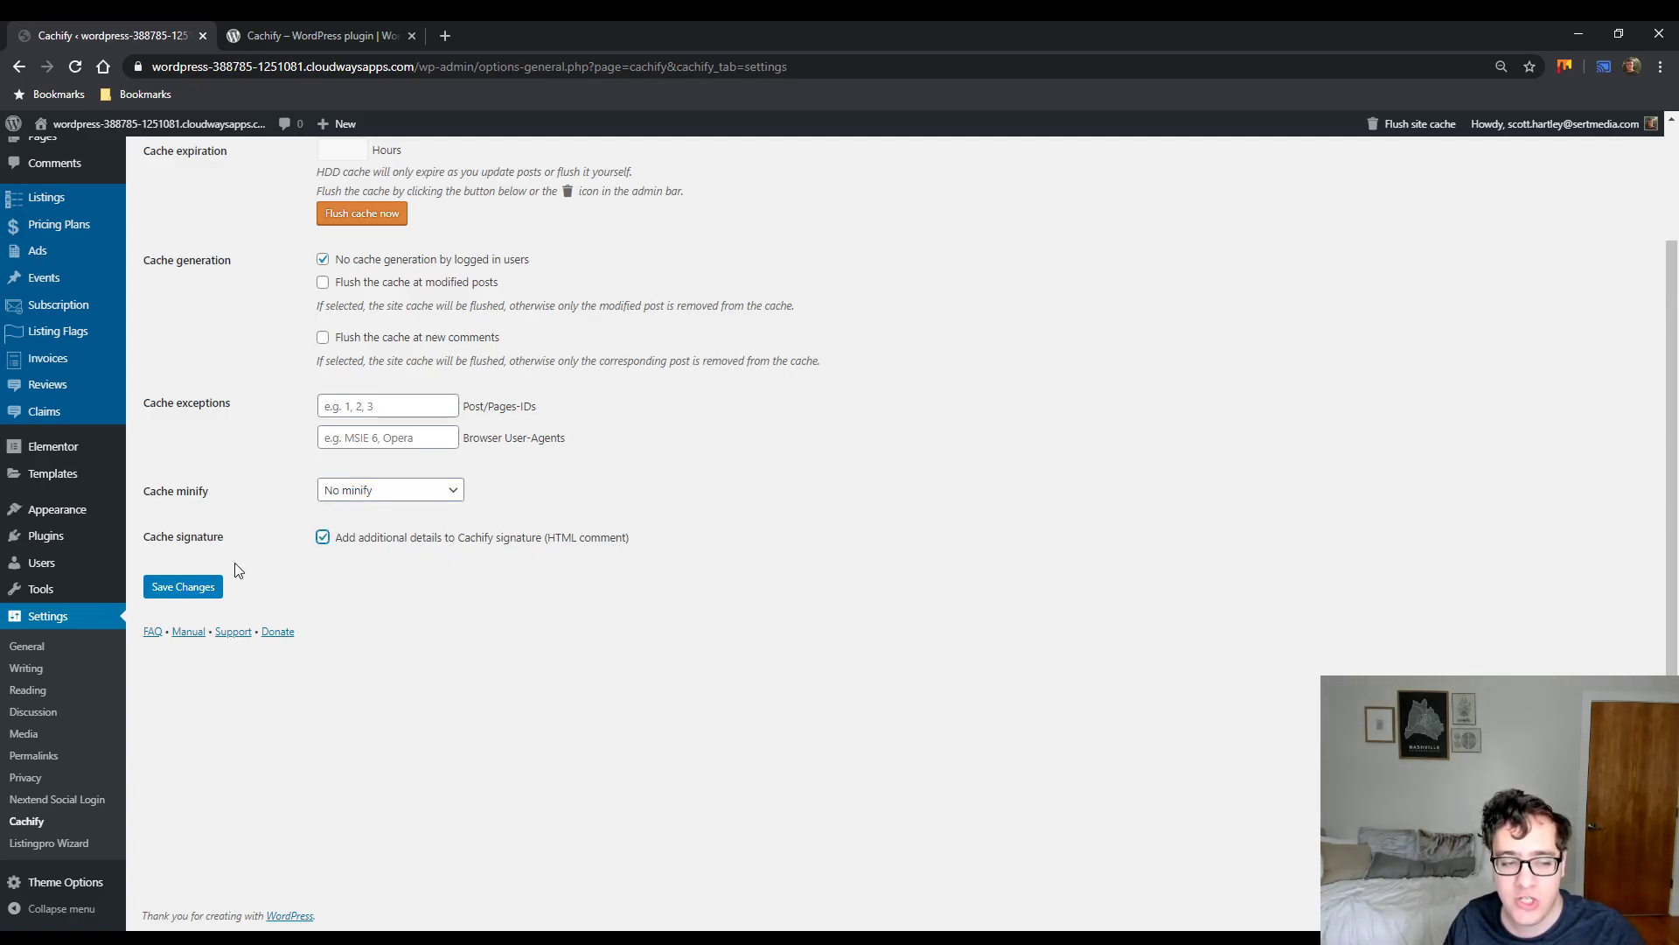
{"action": "left_click", "coordinate": [185, 586]}
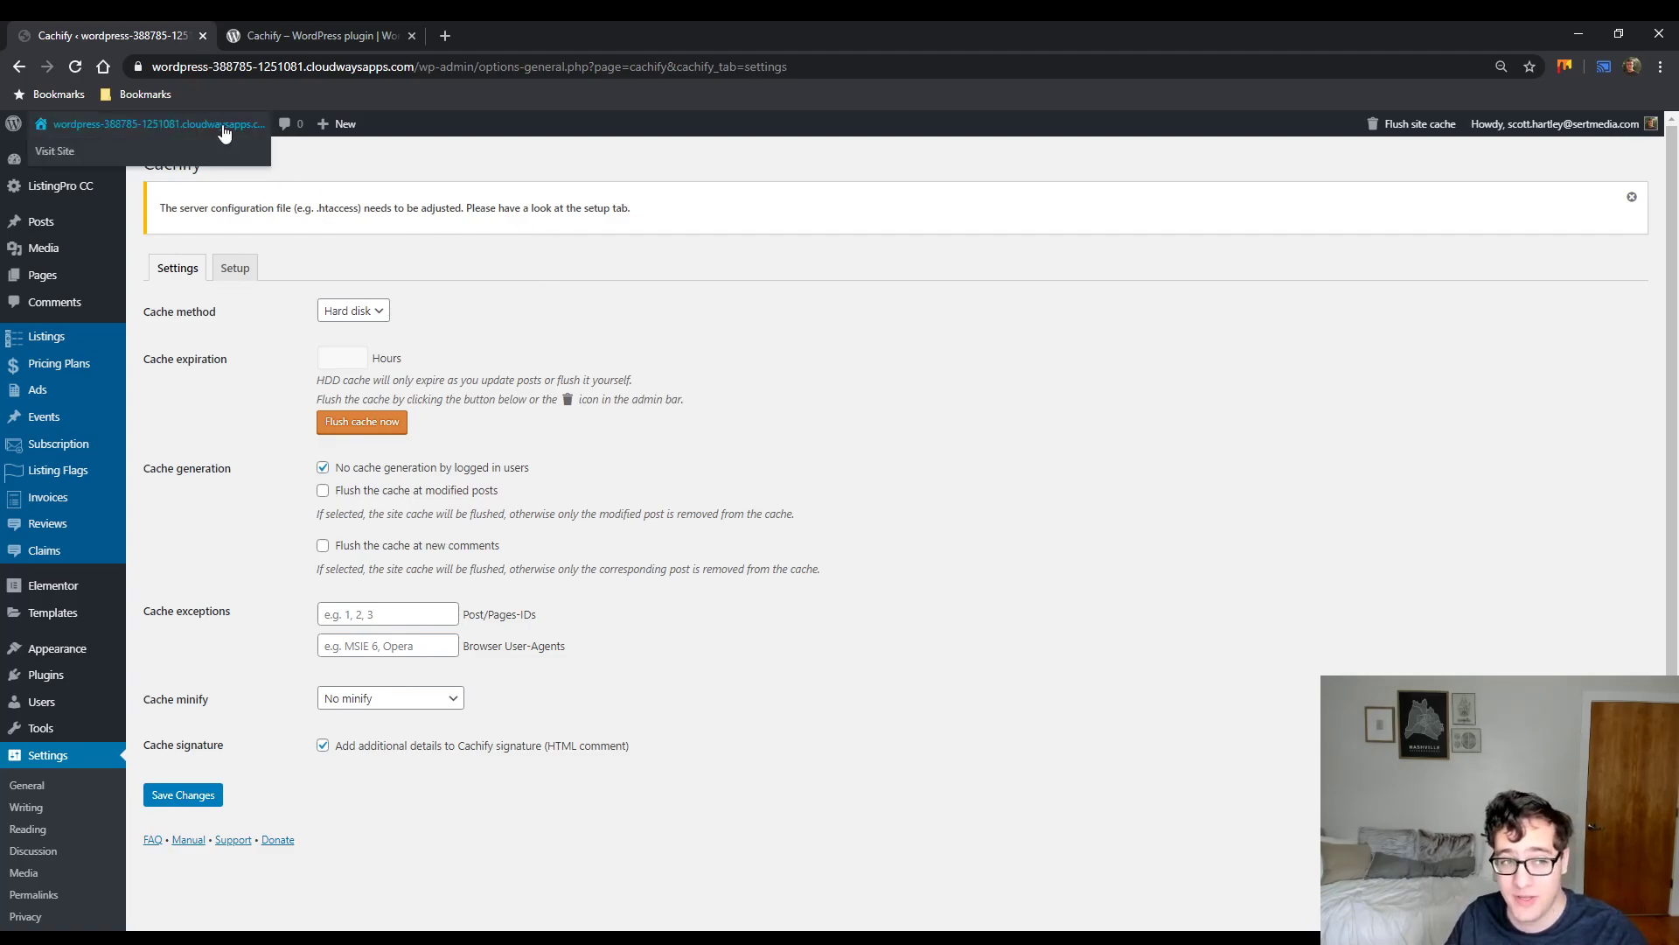
Step: Open the site's front page separately and check the end of its page source for the Cachify signature
{"action": "left_click", "coordinate": [223, 148]}
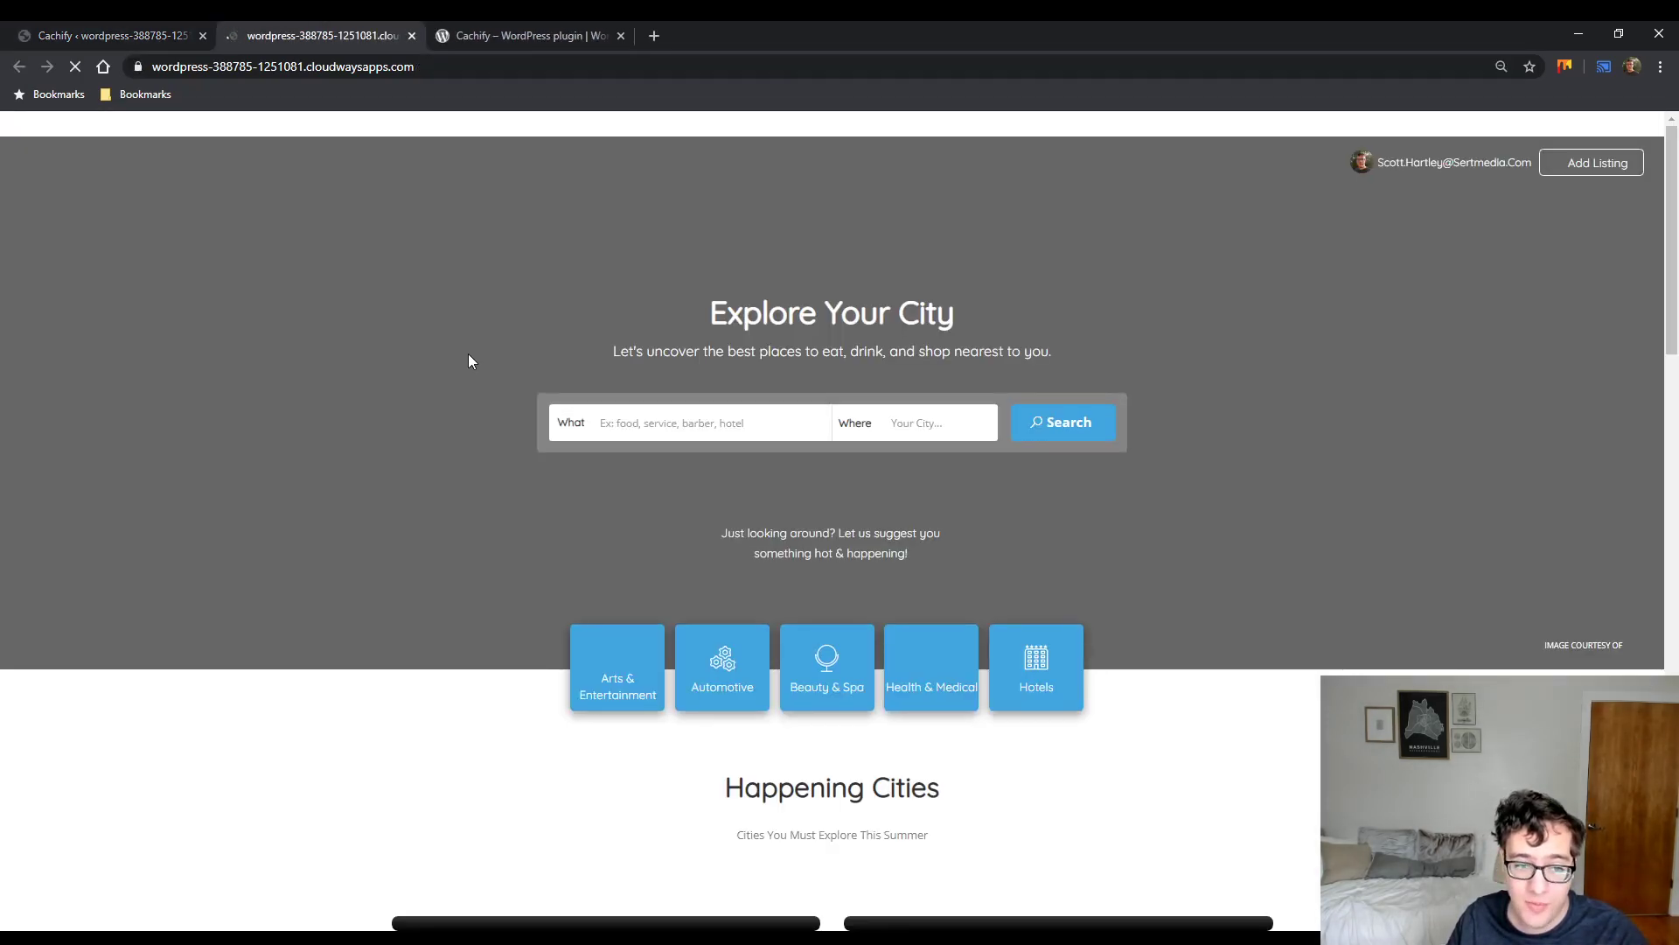
{"action": "key", "text": "F12"}
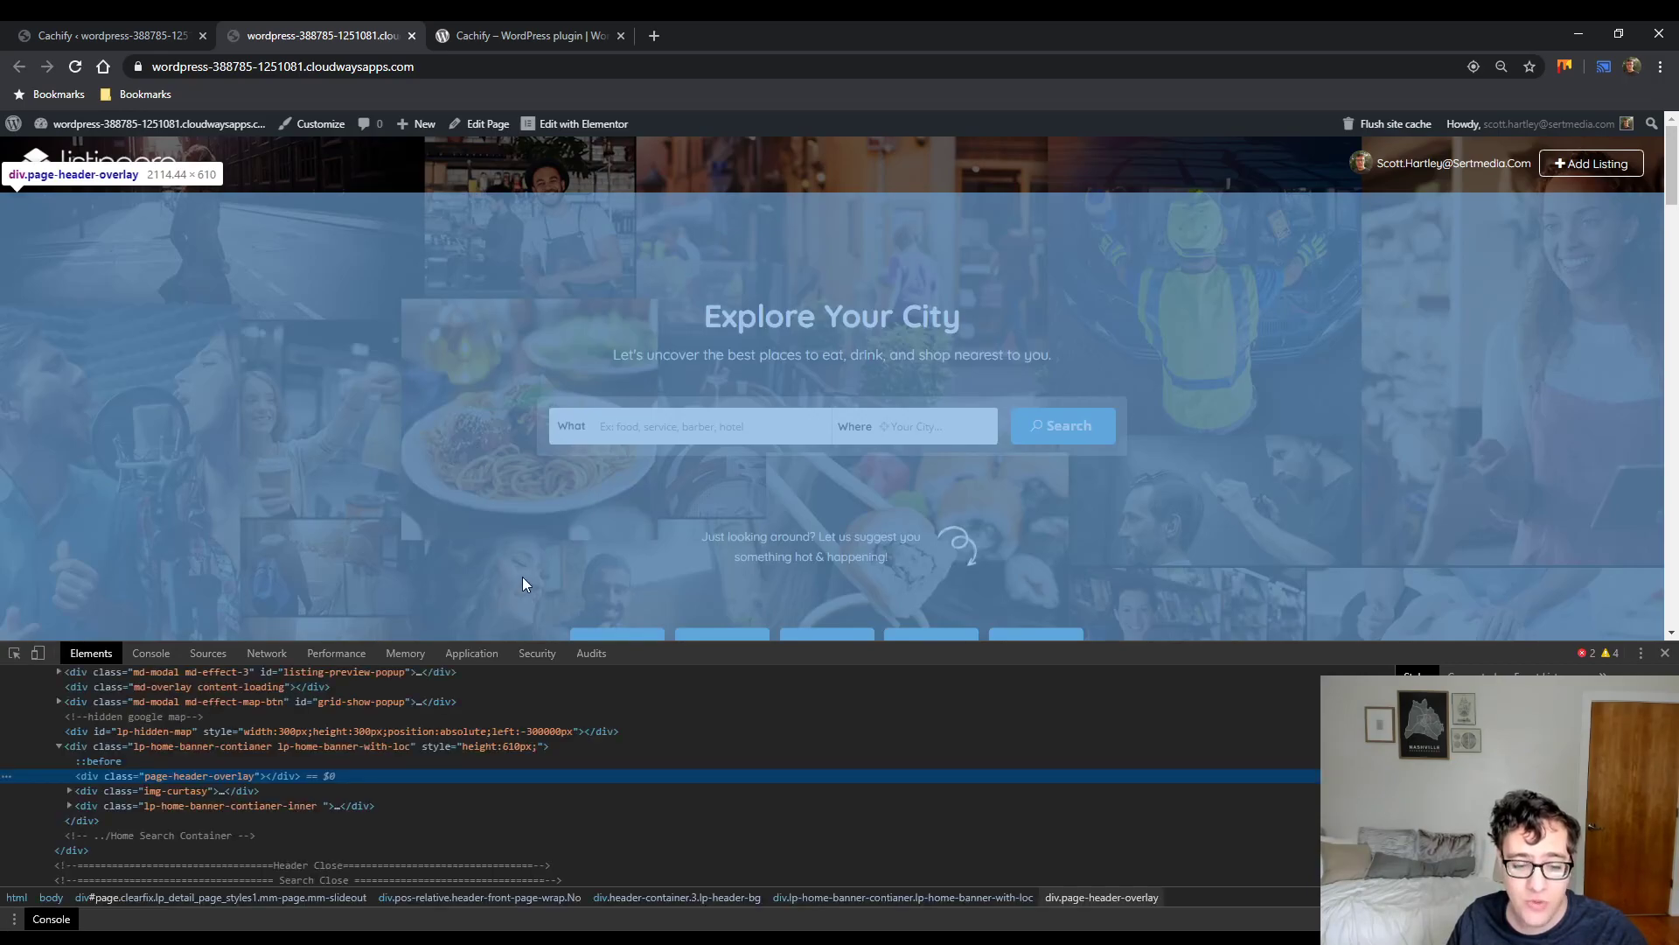
{"action": "key", "text": "ctrl+u"}
{"action": "key", "text": "End"}
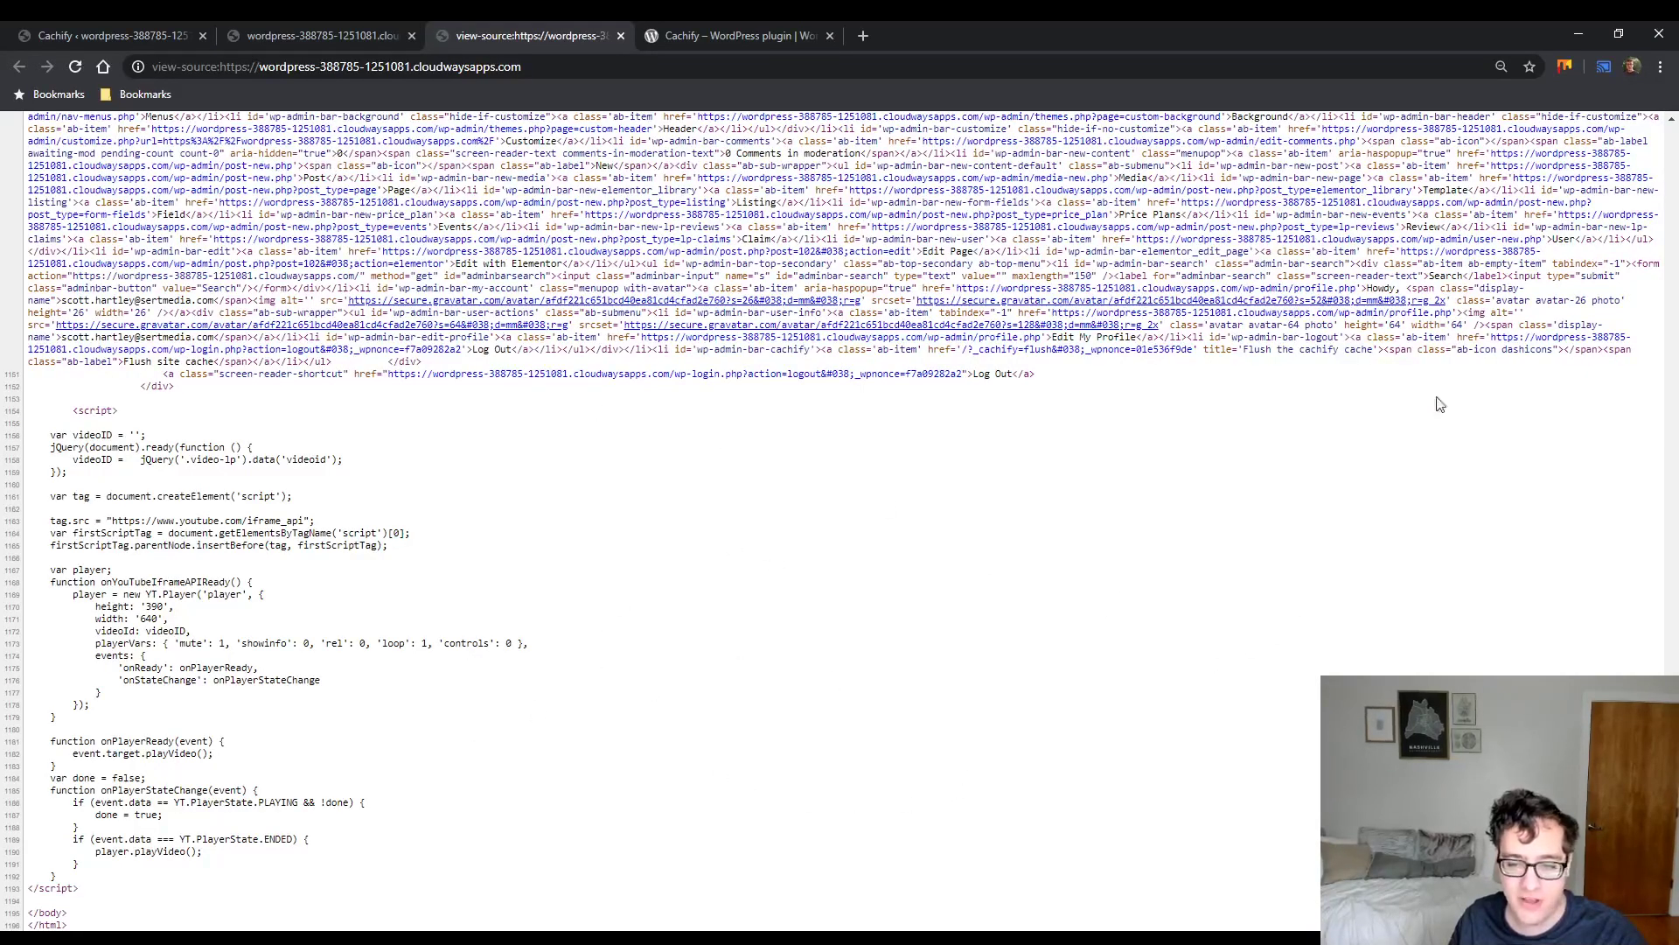
Step: Log out of the WordPress site from its front page and reload the front page's source view
{"action": "left_click", "coordinate": [339, 38]}
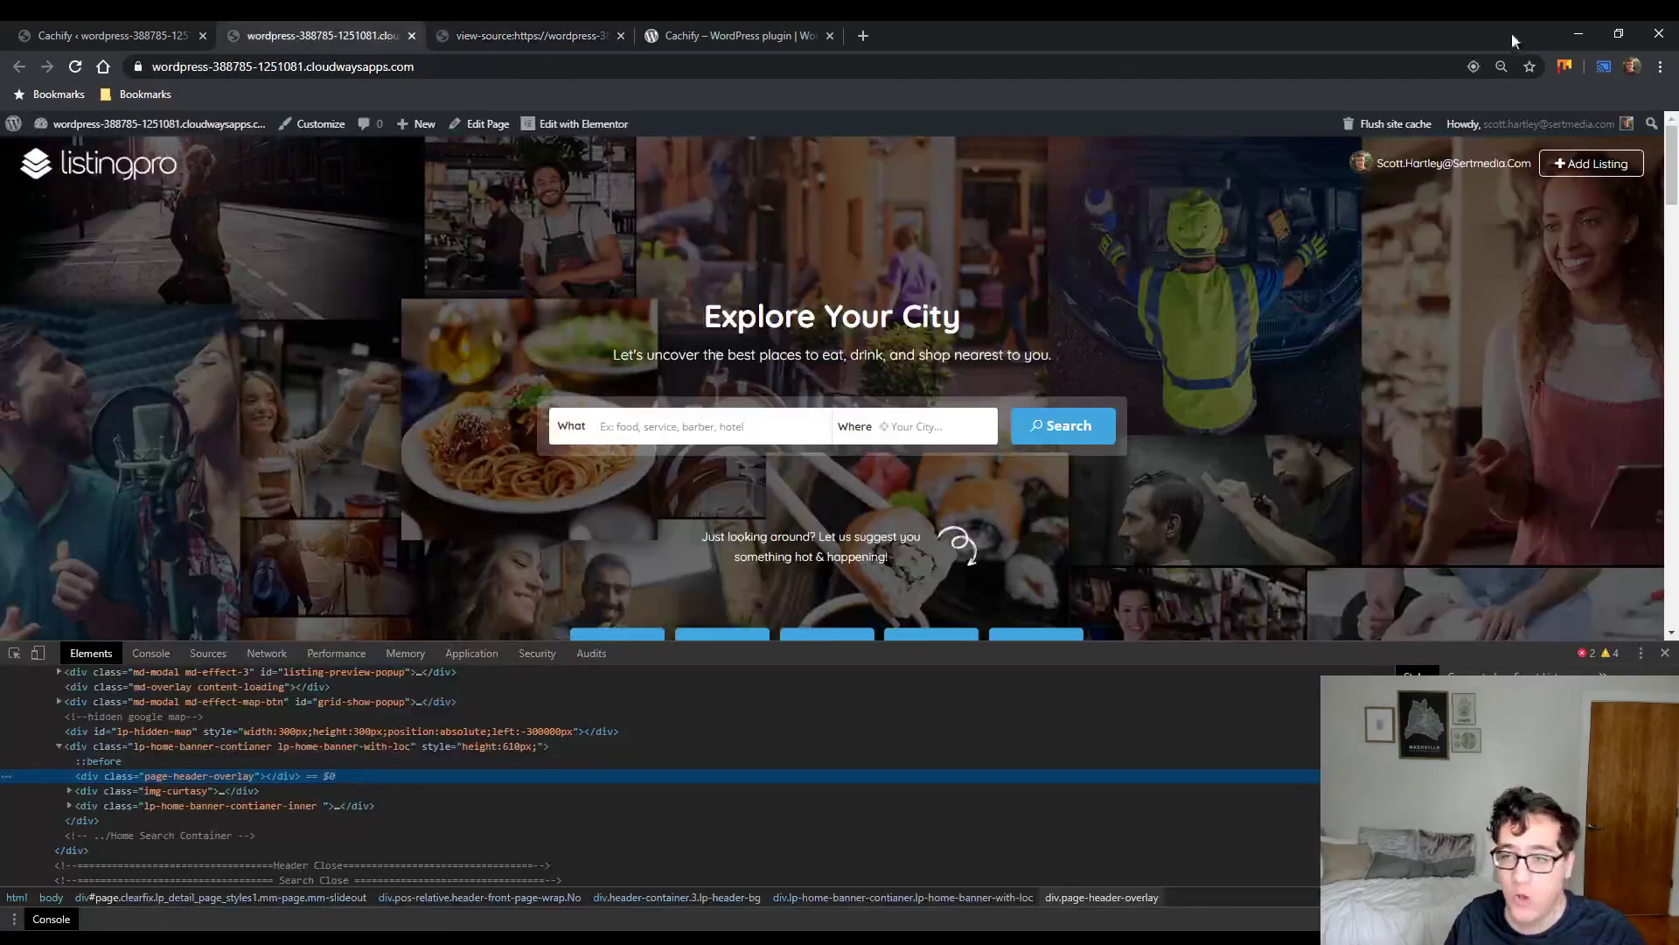
{"action": "key", "text": "F5"}
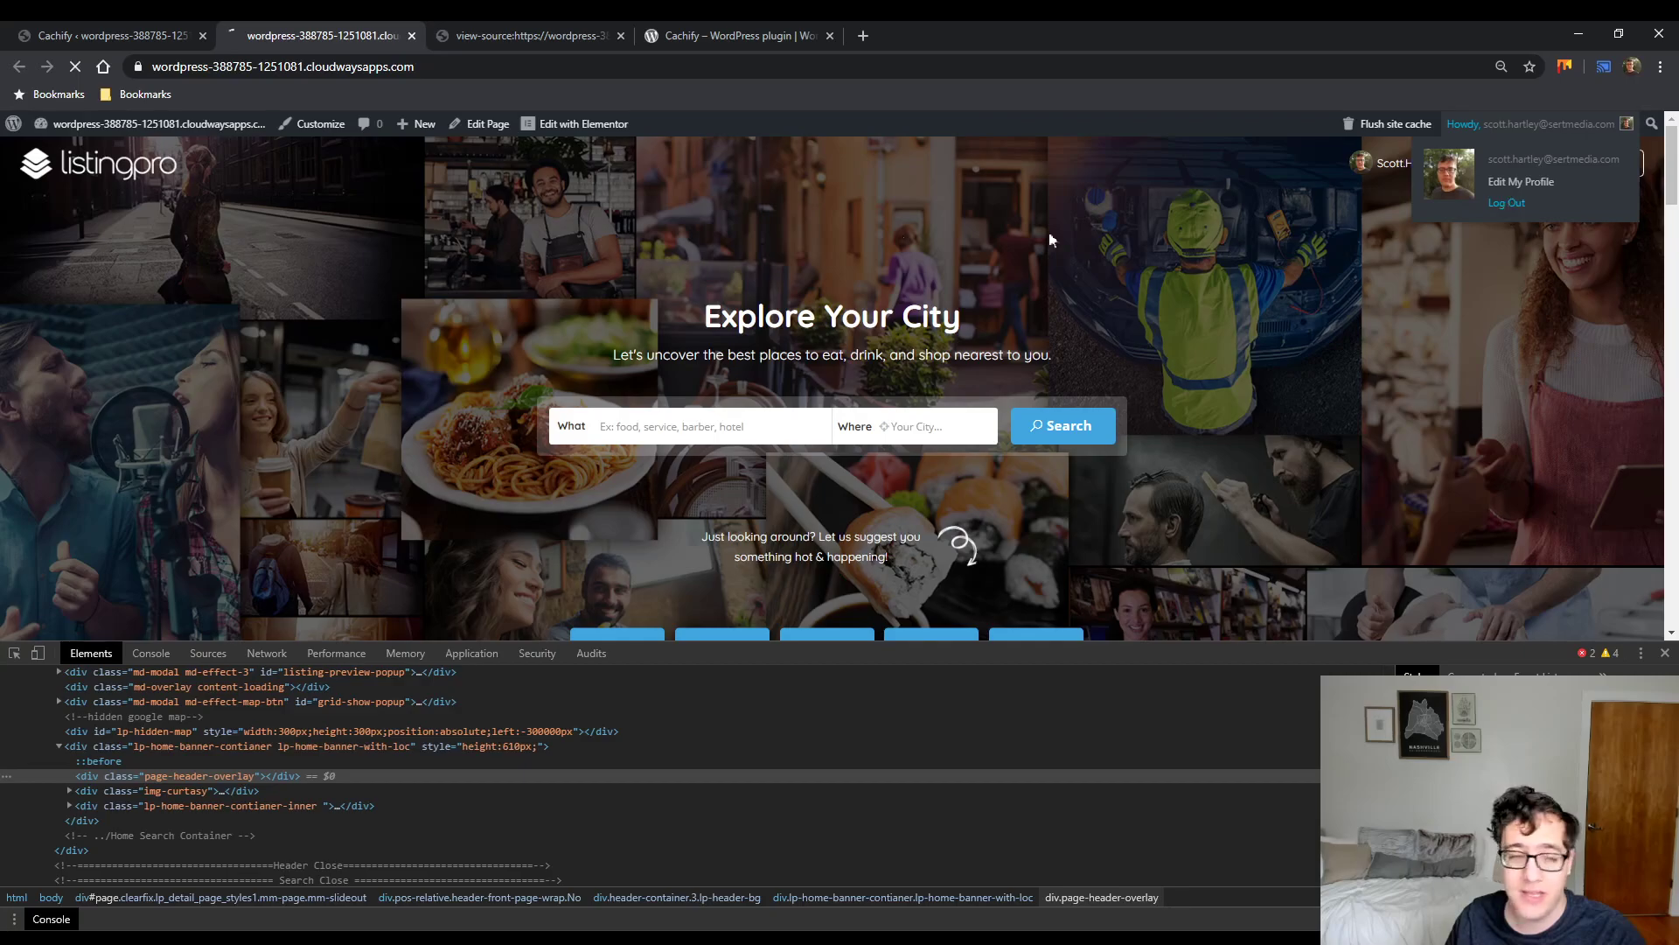
{"action": "left_click", "coordinate": [509, 39]}
{"action": "key", "text": "F5"}
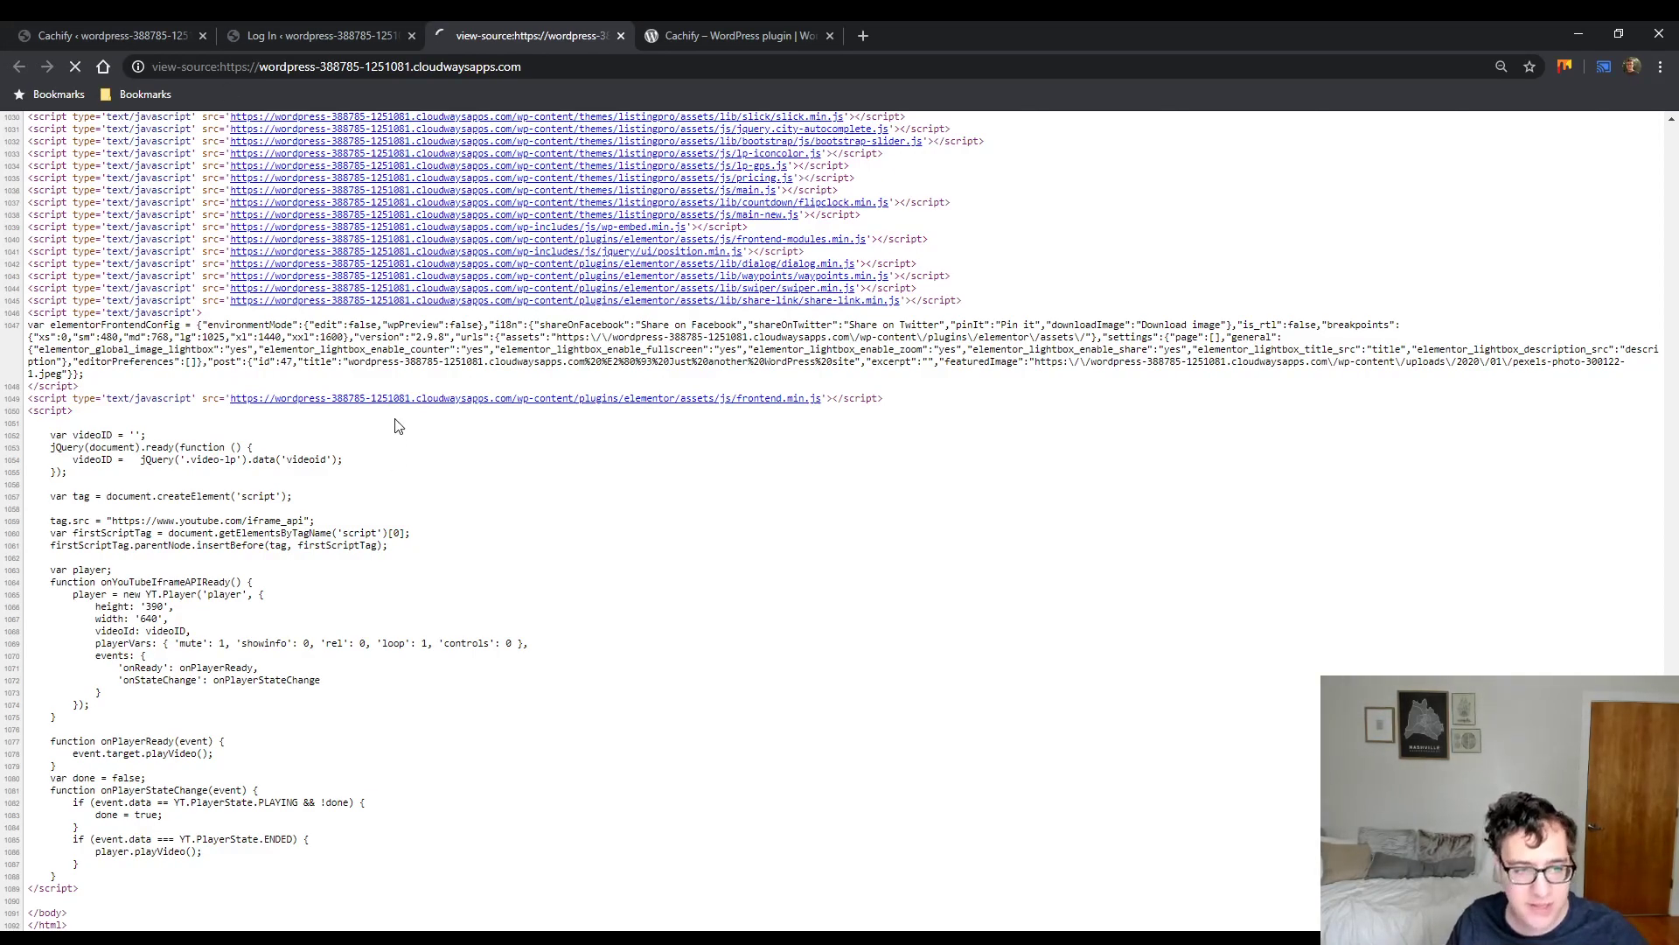
Step: Read the Cachify signature comment and its HDD cache timestamp at the end of the page source
{"action": "scroll", "coordinate": [415, 416], "scroll_direction": "down", "scroll_amount": 1}
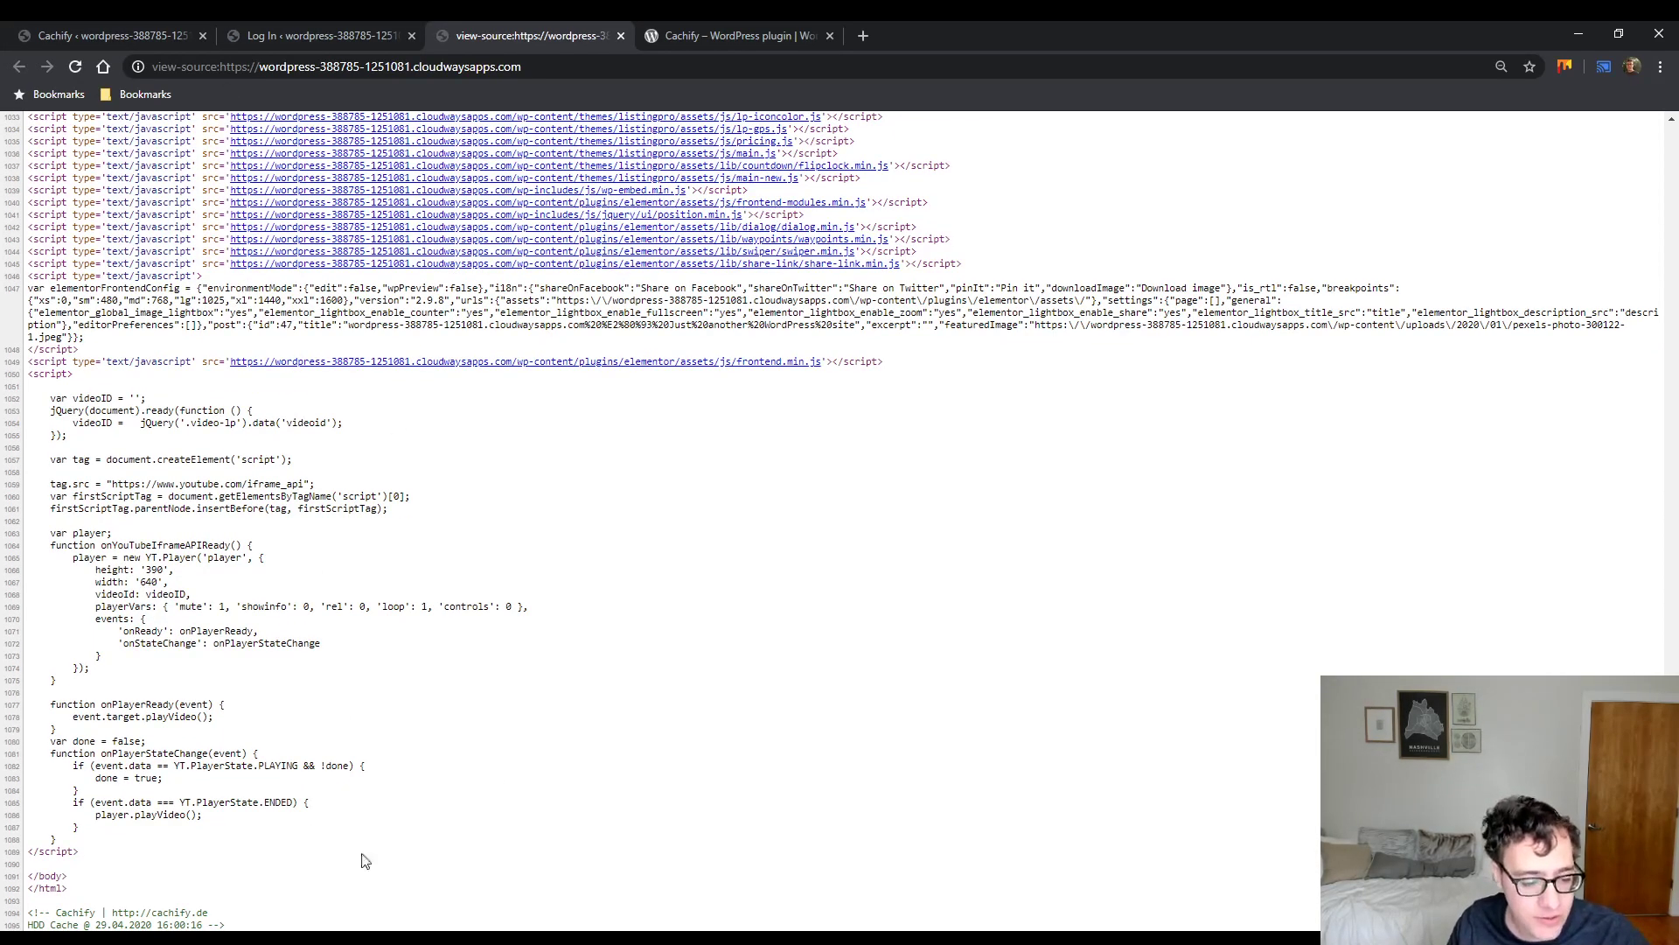
{"action": "left_click_drag", "start_coordinate": [96, 925], "coordinate": [200, 914]}
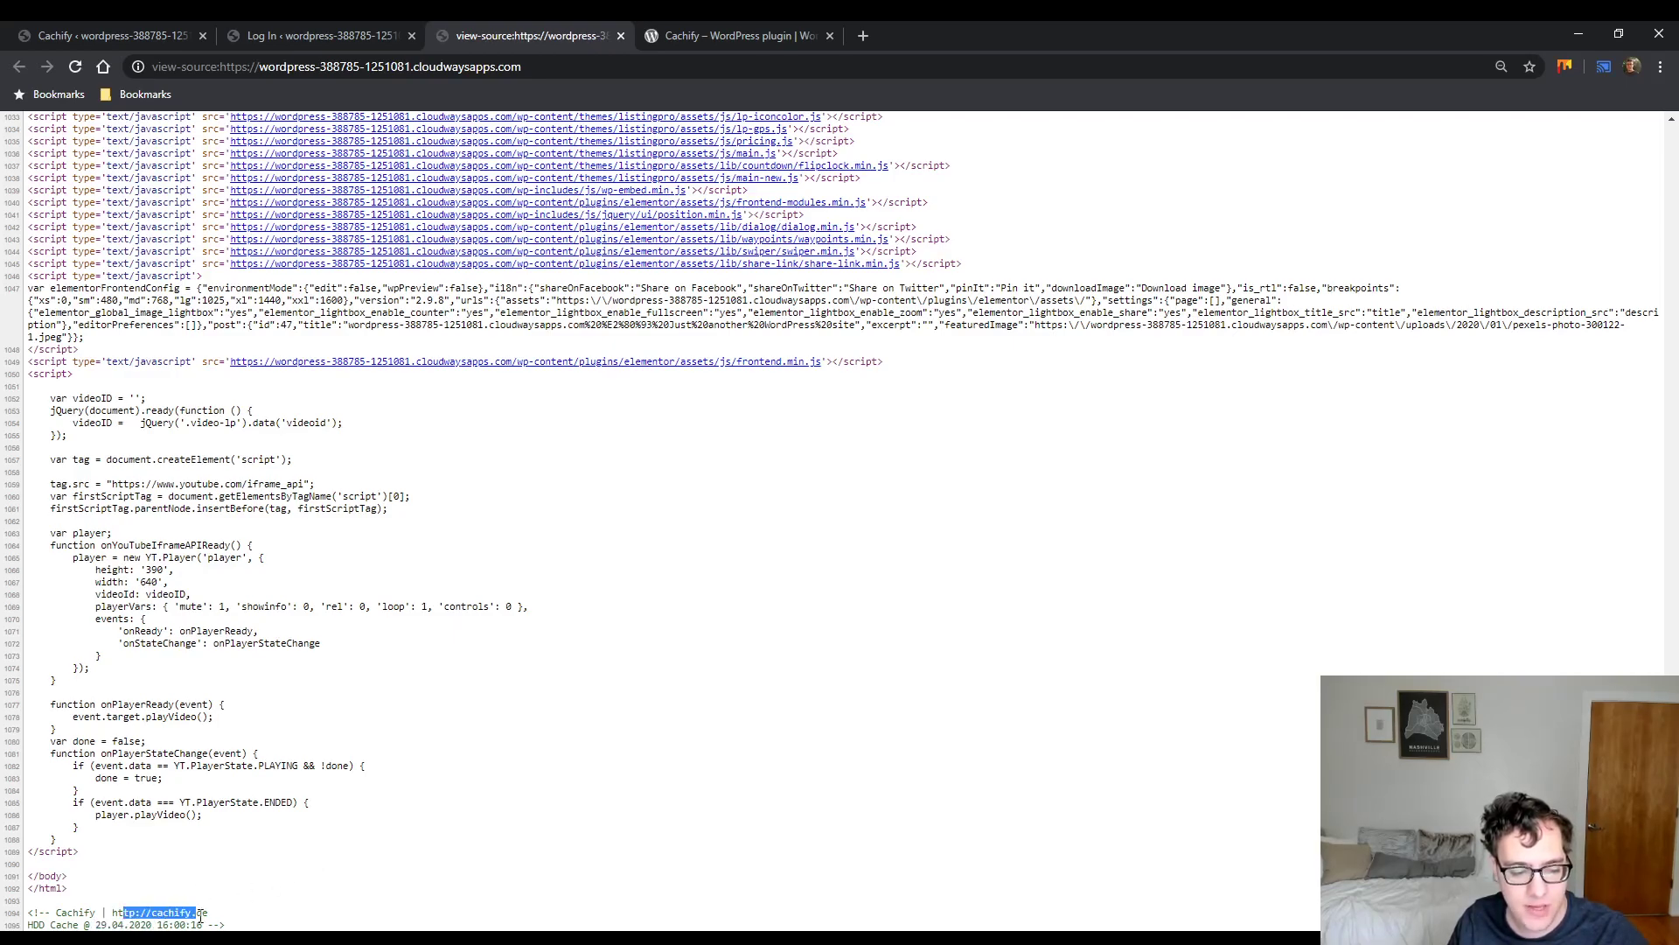
{"action": "left_click_drag", "start_coordinate": [95, 925], "coordinate": [203, 925]}
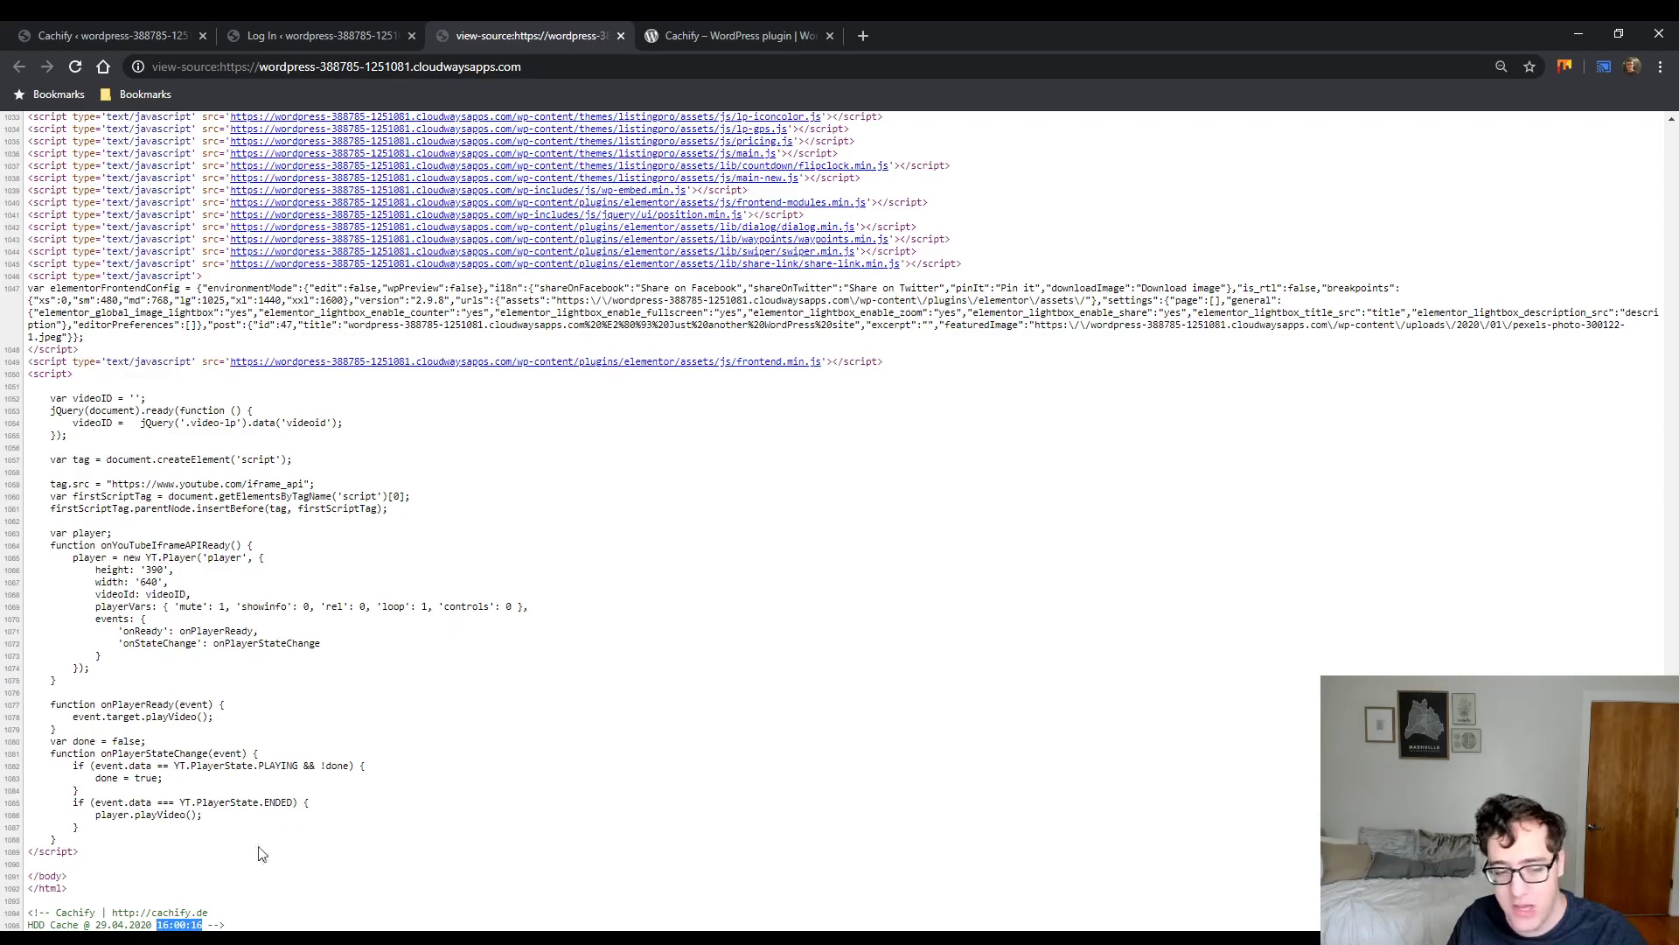